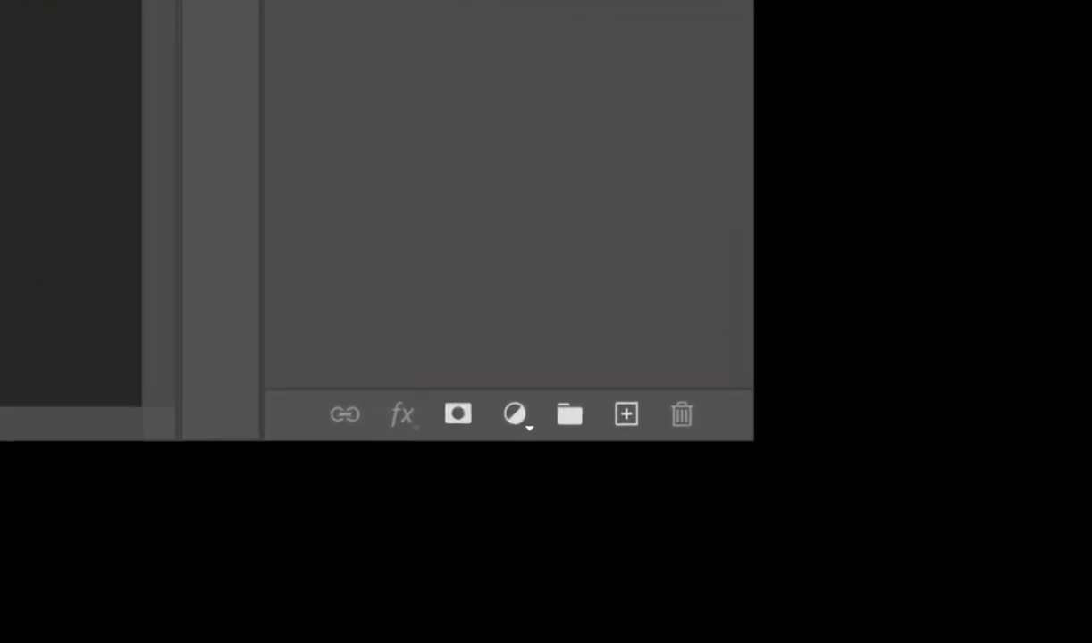
# Step: Start a Pen tool path at the player's collar and trace the outer edge of the shoulder beside the bat
pyautogui.hotkey('ctrl', 'shift', 'capslock')
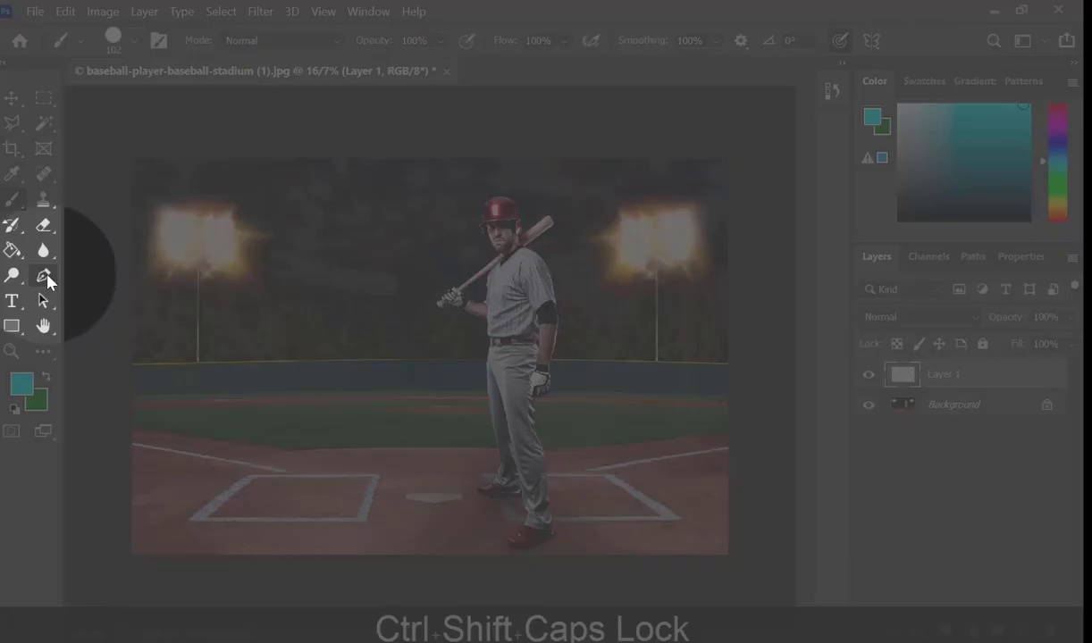
pyautogui.click(44, 277)
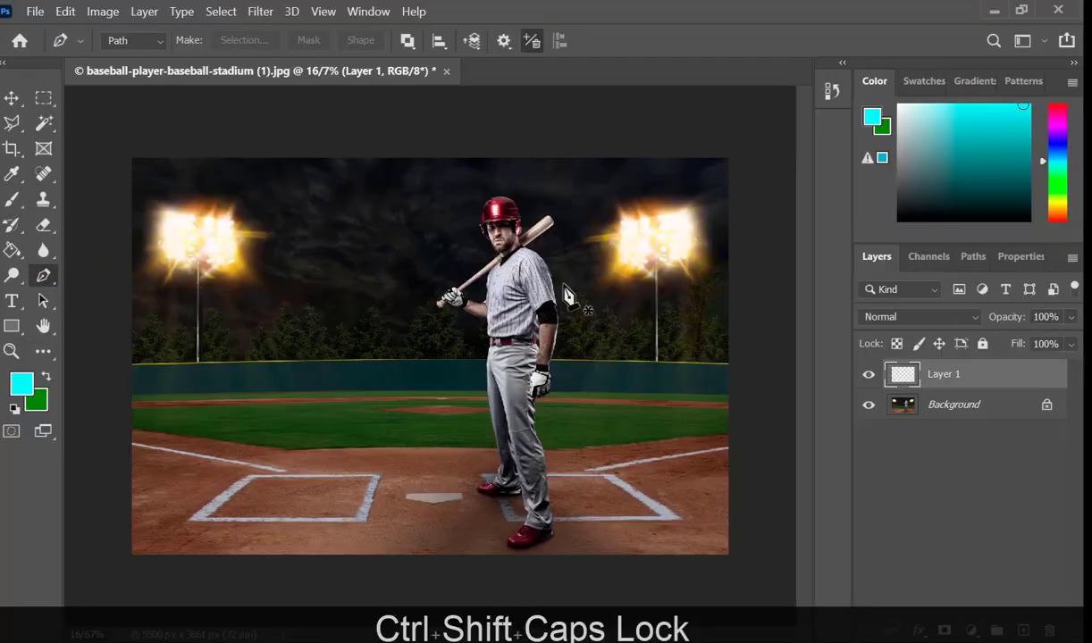
pyautogui.scroll(5, 545, 279)
pyautogui.scroll(3, 344, 312)
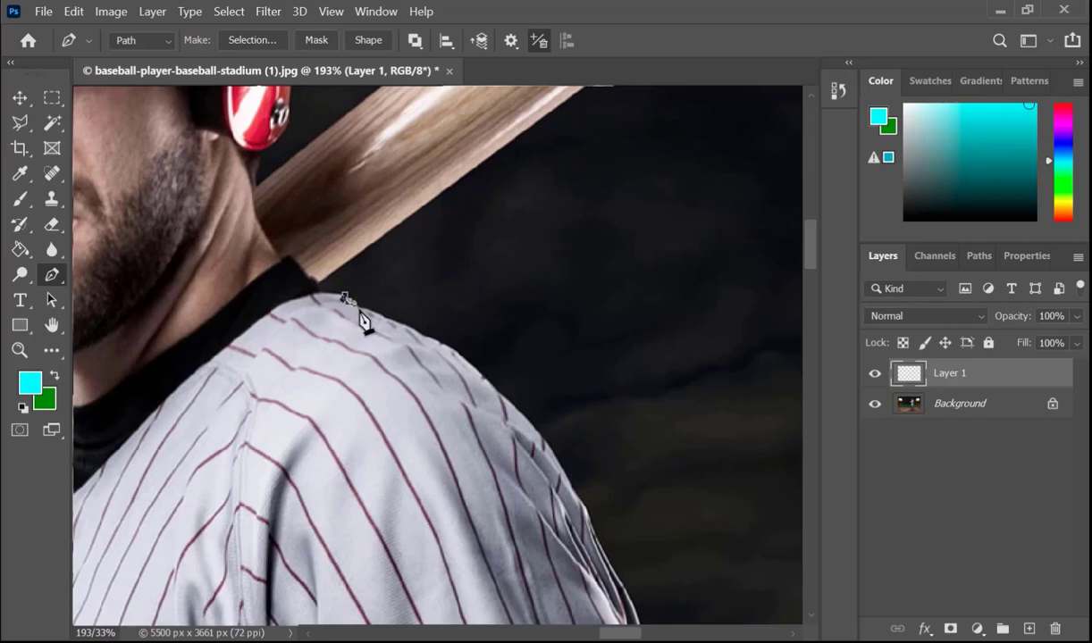
pyautogui.click(380, 314)
pyautogui.click(401, 324)
pyautogui.click(424, 336)
pyautogui.click(455, 351)
pyautogui.click(488, 383)
pyautogui.click(543, 440)
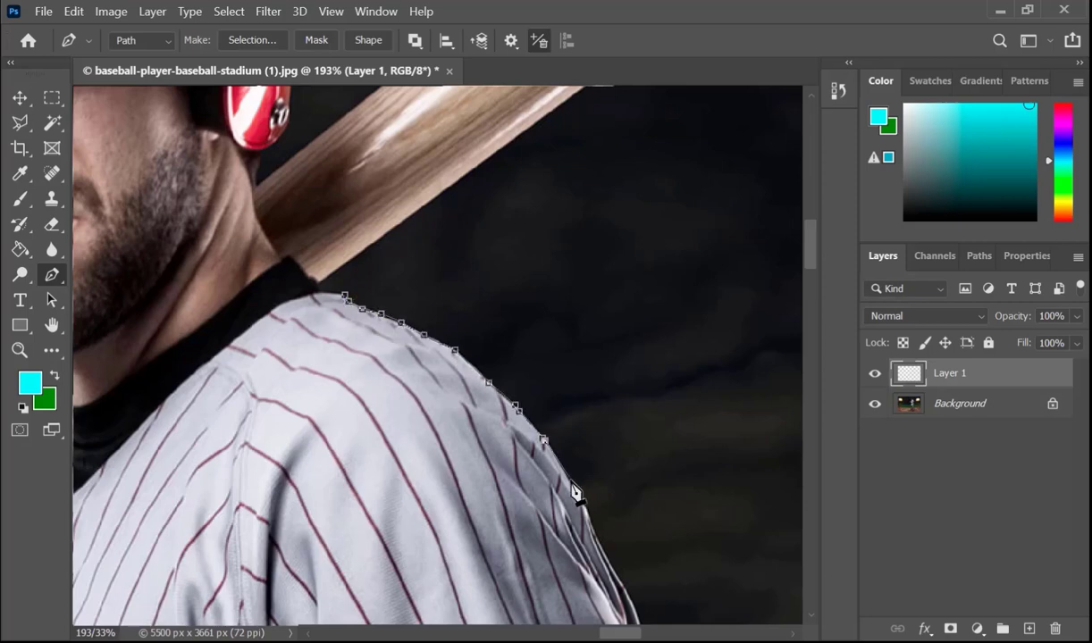
# Step: Continue the path down the outer edge of the striped sleeve to its hem above the black undersleeve
pyautogui.scroll(-3, 575, 487)
pyautogui.click(606, 414)
pyautogui.click(631, 463)
pyautogui.click(642, 497)
pyautogui.click(642, 530)
pyautogui.moveTo(644, 555); pyautogui.dragTo(412, 215)
pyautogui.click(435, 348)
pyautogui.click(447, 404)
pyautogui.click(459, 468)
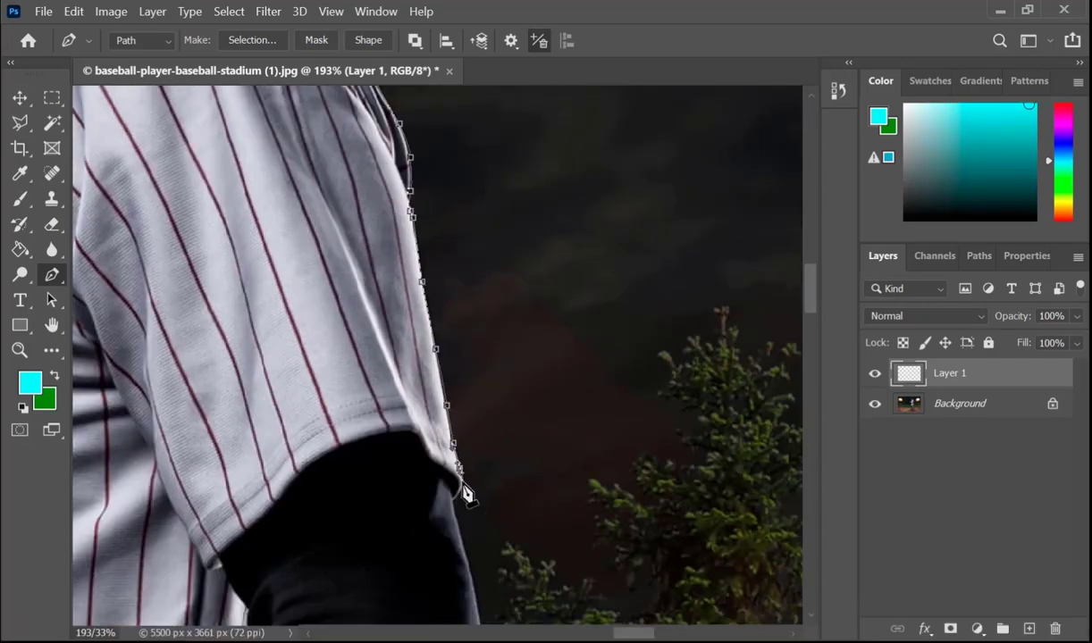
# Step: Extend the path along the outer edge of the black undersleeve and the upper part of the lowered forearm
pyautogui.click(469, 565)
pyautogui.moveTo(474, 572); pyautogui.dragTo(474, 335)
pyautogui.click(477, 364)
pyautogui.click(479, 427)
pyautogui.moveTo(496, 475); pyautogui.dragTo(459, 231)
pyautogui.click(435, 243)
pyautogui.click(422, 327)
pyautogui.click(415, 384)
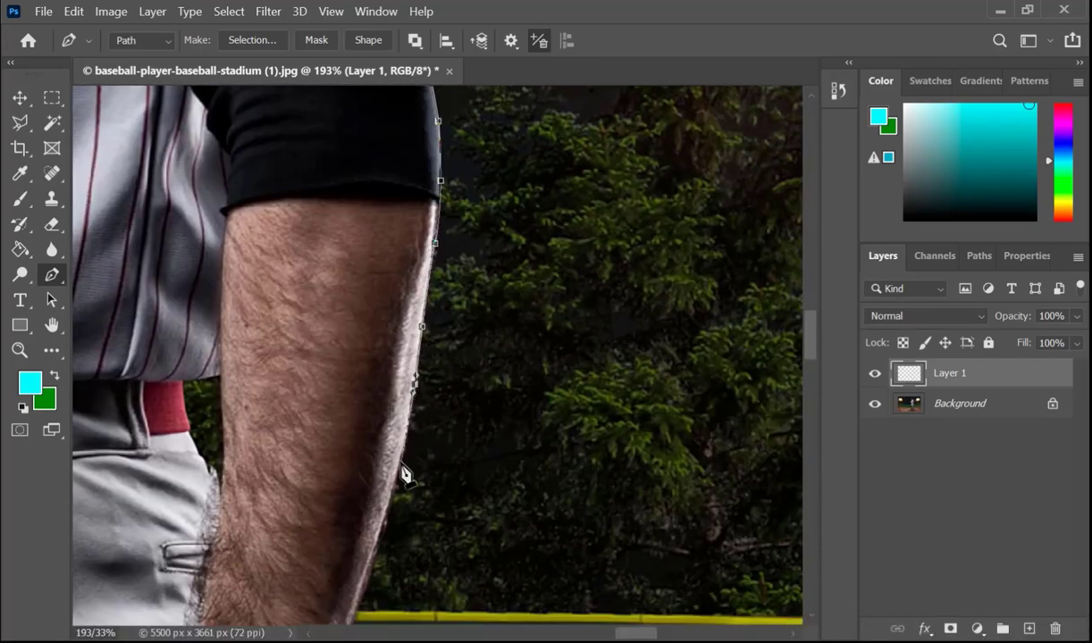
# Step: Trace the path down the lower forearm, past the black wristband and onto the top of the white glove
pyautogui.moveTo(401, 463); pyautogui.dragTo(393, 481)
pyautogui.click(390, 502)
pyautogui.moveTo(357, 611); pyautogui.dragTo(382, 342)
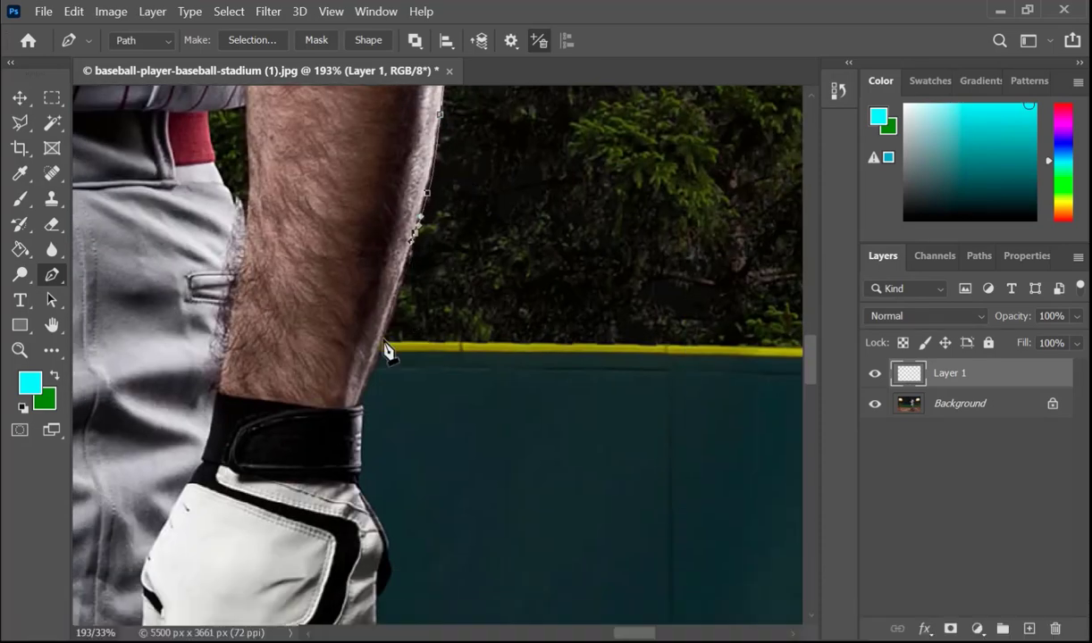
pyautogui.click(382, 342)
pyautogui.click(359, 405)
pyautogui.click(362, 472)
pyautogui.hotkey('ctrl', 'z')
pyautogui.click(361, 472)
pyautogui.click(356, 483)
pyautogui.click(374, 511)
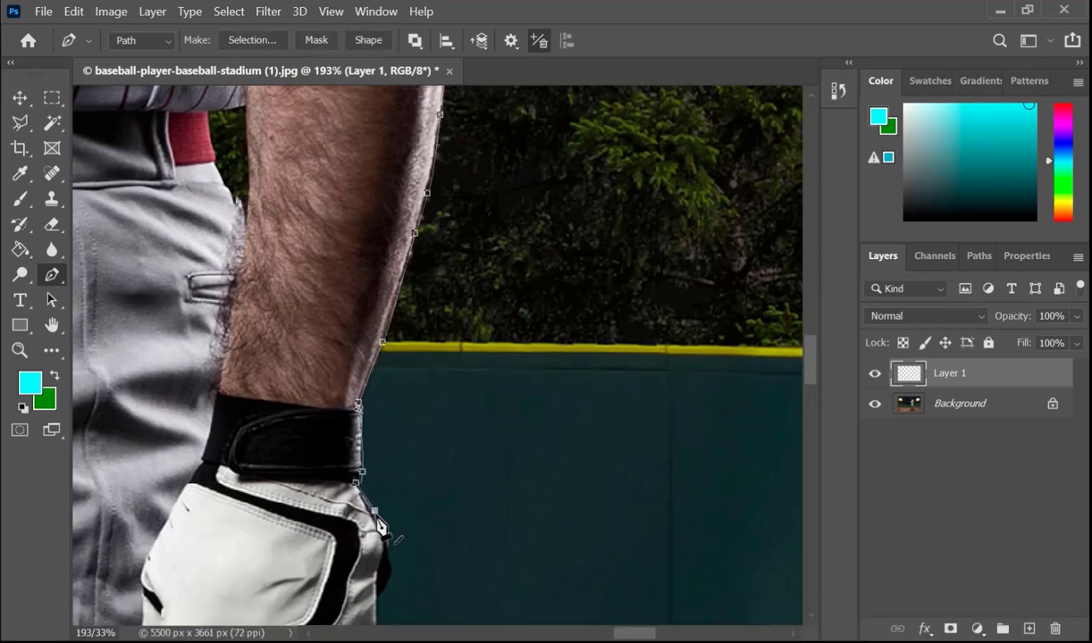
# Step: Outline the outer edge of the lowered glove from the wrist to the knuckles with further anchor points
pyautogui.moveTo(384, 531); pyautogui.dragTo(384, 313)
pyautogui.click(385, 314)
pyautogui.moveTo(392, 335); pyautogui.dragTo(393, 347)
pyautogui.click(389, 363)
pyautogui.click(376, 380)
pyautogui.click(374, 438)
pyautogui.click(375, 451)
pyautogui.moveTo(386, 531); pyautogui.dragTo(386, 407)
pyautogui.click(375, 351)
pyautogui.click(363, 376)
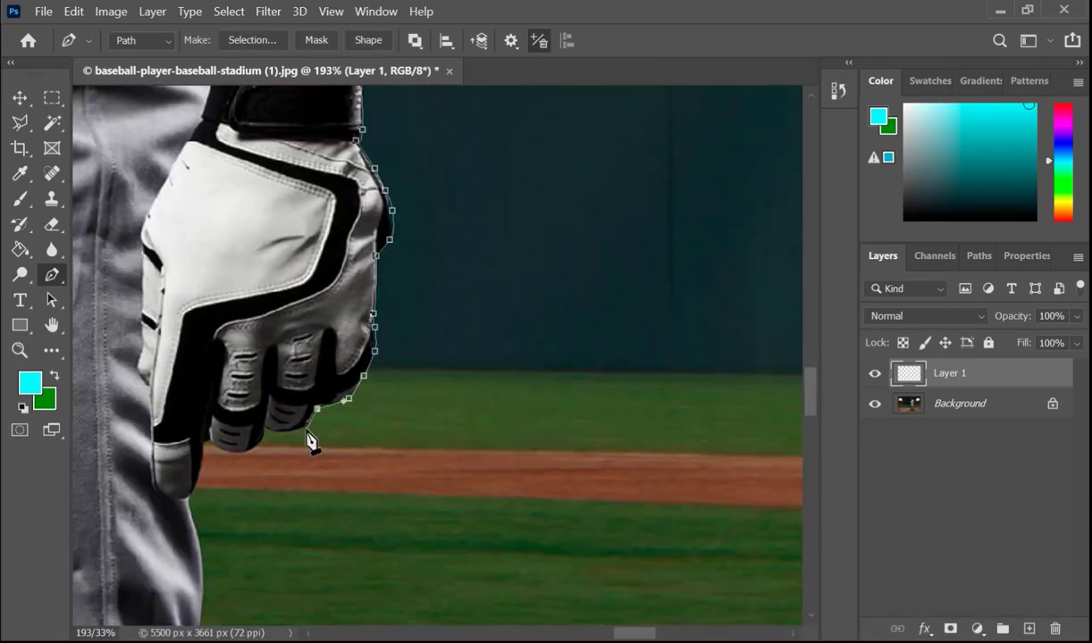
# Step: Carry the path around the glove's fingertips and down the trouser edge just below the hand
pyautogui.moveTo(212, 438); pyautogui.dragTo(211, 220)
pyautogui.click(205, 224)
pyautogui.click(197, 263)
pyautogui.click(189, 279)
pyautogui.click(201, 332)
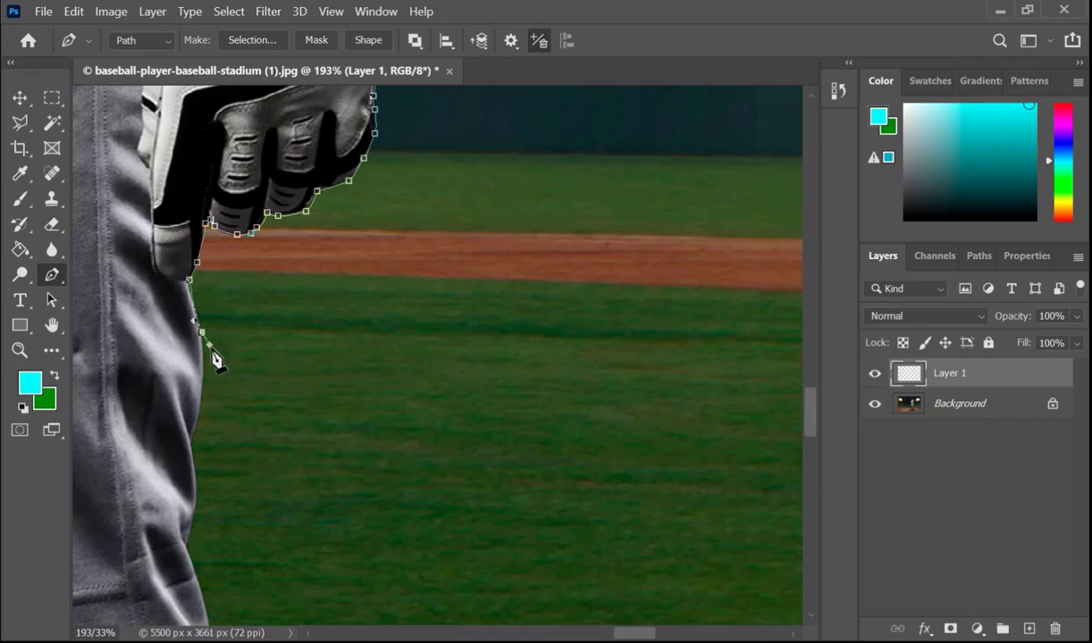
pyautogui.click(204, 361)
pyautogui.click(200, 404)
pyautogui.click(190, 440)
# Step: Extend the path down the outer thigh of the front trouser leg across the grass background
pyautogui.moveTo(206, 482); pyautogui.dragTo(206, 436)
pyautogui.click(188, 403)
pyautogui.click(206, 453)
pyautogui.click(217, 509)
pyautogui.moveTo(217, 526); pyautogui.dragTo(217, 191)
pyautogui.moveTo(262, 261); pyautogui.dragTo(266, 269)
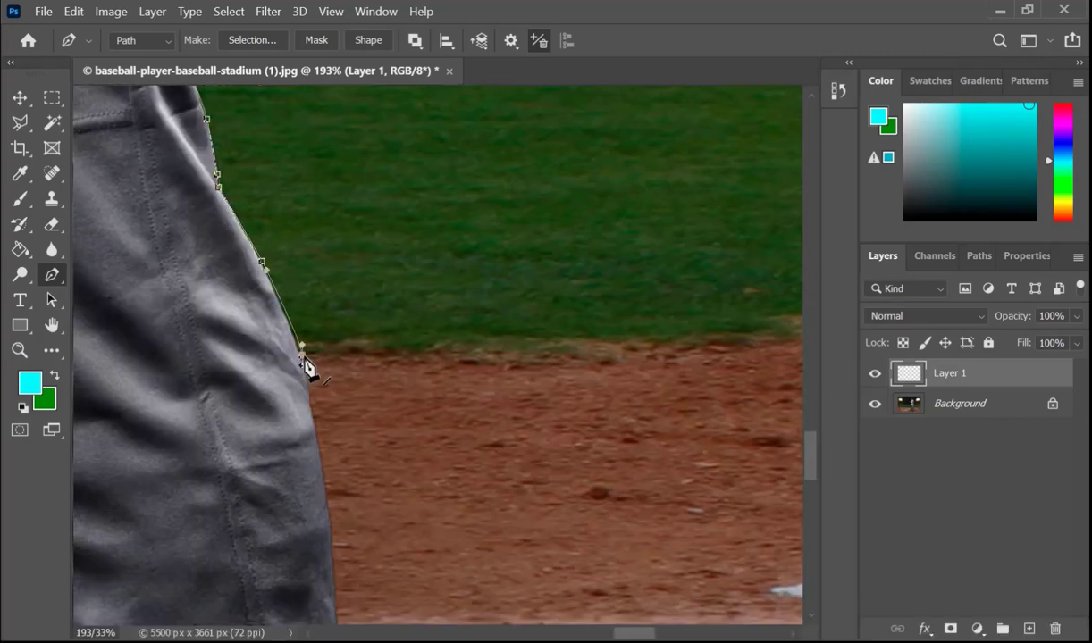
# Step: Trace the outer trouser edge from the grass border down past the upper white field line
pyautogui.moveTo(300, 362); pyautogui.dragTo(303, 382)
pyautogui.click(317, 512)
pyautogui.scroll(-5, 319, 517)
pyautogui.click(328, 311)
pyautogui.click(339, 419)
pyautogui.moveTo(351, 533); pyautogui.dragTo(361, 543)
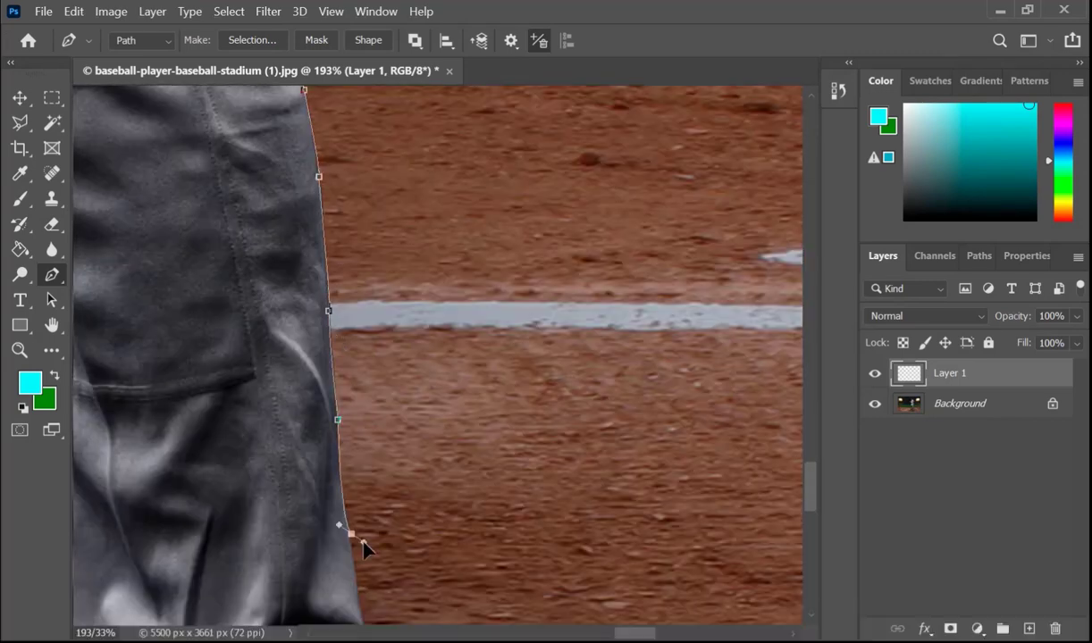
# Step: Follow the folds of the lower trouser leg down to the lower white field line with the path
pyautogui.scroll(-3, 361, 542)
pyautogui.moveTo(361, 326); pyautogui.dragTo(352, 327)
pyautogui.click(360, 382)
pyautogui.scroll(-1, 361, 429)
pyautogui.scroll(-1, 362, 453)
pyautogui.click(387, 464)
pyautogui.click(399, 552)
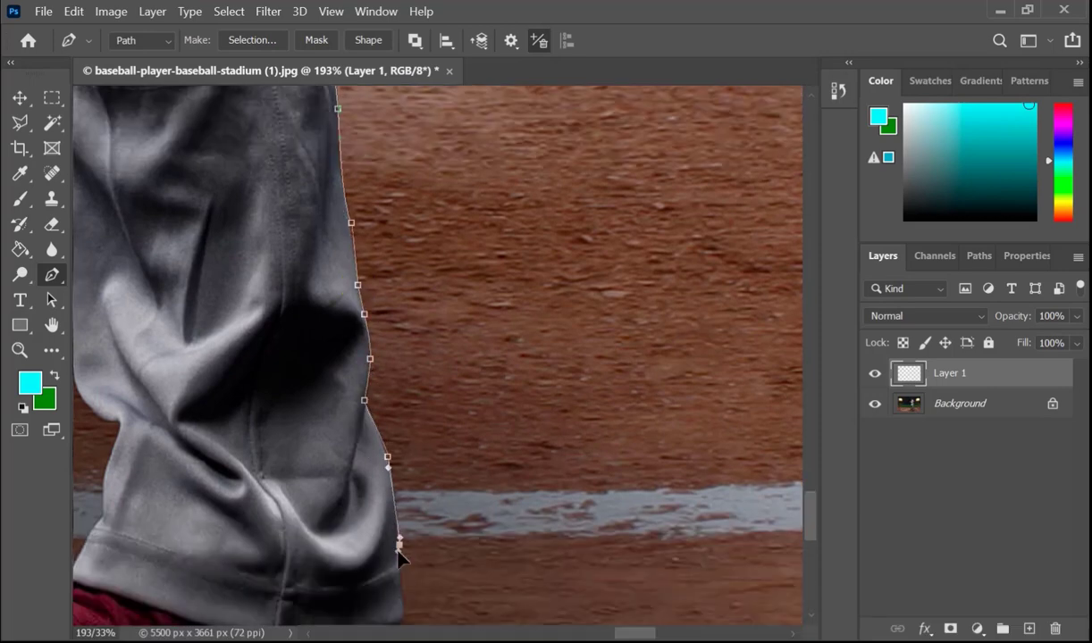
# Step: Trace the trouser hem, the front shoe's heel and the rear part of its sole
pyautogui.scroll(-4, 399, 554)
pyautogui.click(402, 379)
pyautogui.moveTo(402, 458)
pyautogui.mouseDown()
pyautogui.moveTo(362, 502)
pyautogui.moveTo(328, 515)
pyautogui.mouseUp()
pyautogui.press('super')
pyautogui.press('super')
pyautogui.keyDown('alt'); pyautogui.click(402, 460); pyautogui.keyUp('alt')
pyautogui.click(380, 484)
pyautogui.hotkey('ctrl', 'z')
pyautogui.click(398, 466)
pyautogui.moveTo(290, 535); pyautogui.dragTo(282, 540)
pyautogui.moveTo(221, 571); pyautogui.dragTo(207, 576)
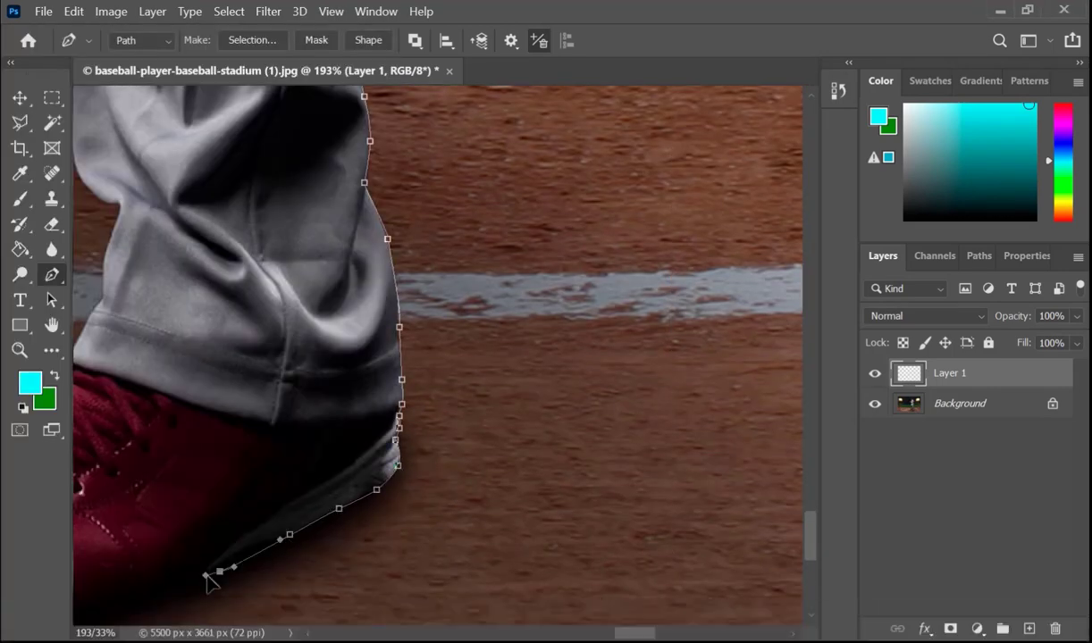
# Step: Curve the path along the front shoe's sole and around its toe
pyautogui.moveTo(302, 467); pyautogui.dragTo(626, 188)
pyautogui.moveTo(452, 337); pyautogui.dragTo(436, 342)
pyautogui.moveTo(354, 358); pyautogui.dragTo(337, 357)
pyautogui.moveTo(269, 342); pyautogui.dragTo(267, 341)
pyautogui.moveTo(209, 305)
pyautogui.mouseDown()
pyautogui.moveTo(204, 291)
pyautogui.moveTo(195, 301)
pyautogui.mouseUp()
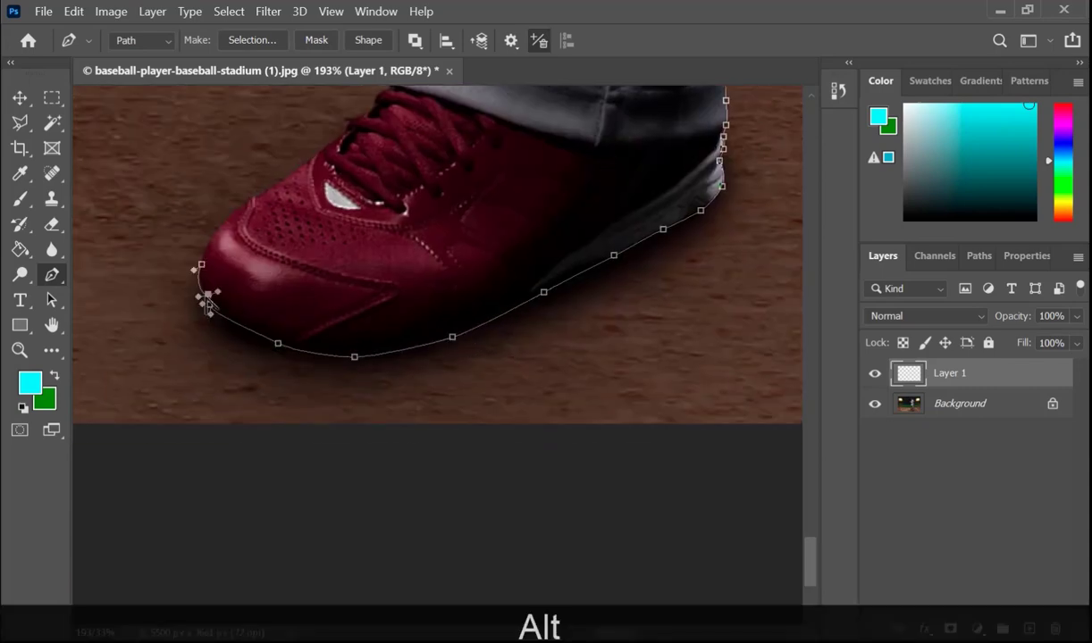
# Step: Trace the top of the front red shoe from the toe up over the laces
pyautogui.moveTo(207, 244); pyautogui.dragTo(229, 219)
pyautogui.moveTo(252, 199); pyautogui.dragTo(318, 155)
pyautogui.moveTo(331, 140); pyautogui.dragTo(339, 134)
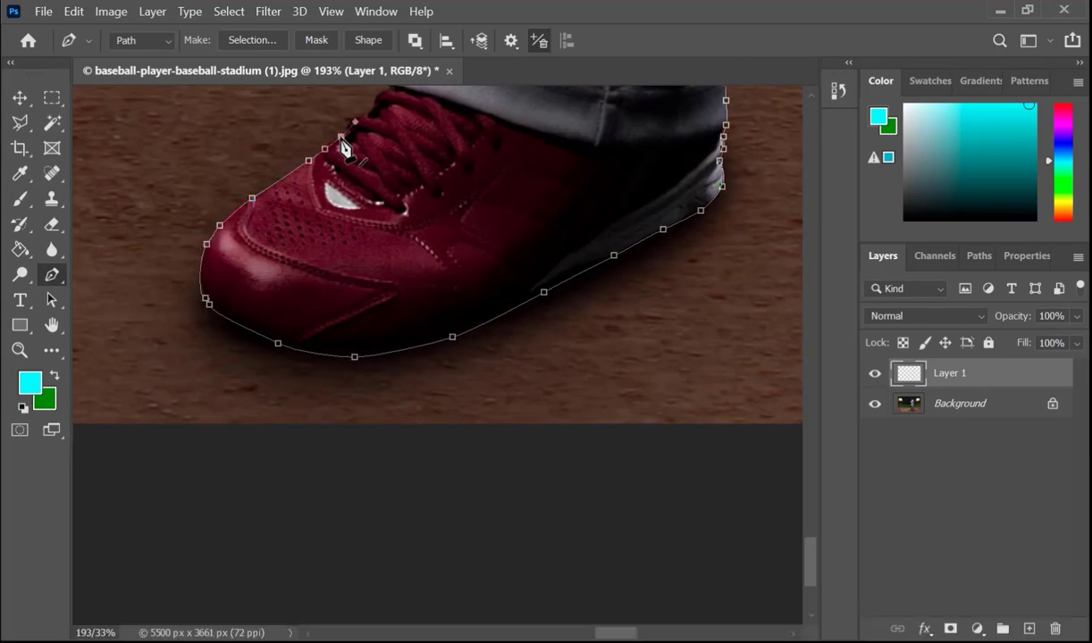
pyautogui.click(355, 118)
pyautogui.click(369, 113)
pyautogui.moveTo(384, 90); pyautogui.dragTo(394, 88)
# Step: Continue the path from the shoe laces up the inner edge of the front trouser cuff and its folds
pyautogui.moveTo(391, 131); pyautogui.dragTo(277, 339)
pyautogui.click(277, 292)
pyautogui.click(303, 241)
pyautogui.moveTo(315, 220); pyautogui.dragTo(323, 159)
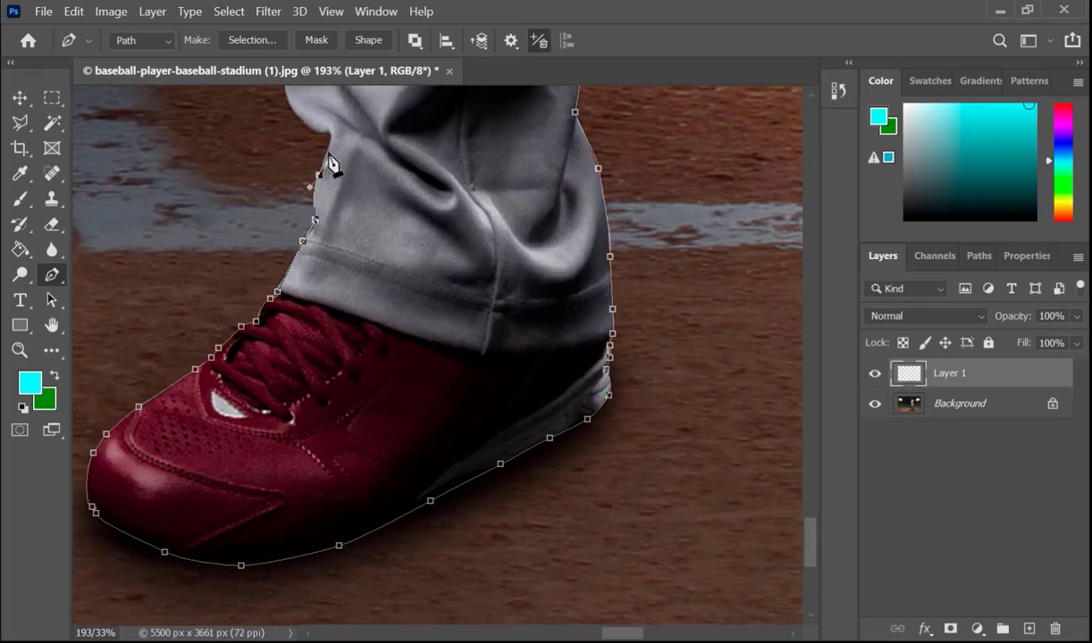
pyautogui.click(330, 136)
pyautogui.moveTo(295, 110); pyautogui.dragTo(288, 97)
# Step: Trace the front leg's inner calf up to the other shoe and start around that shoe's heel
pyautogui.moveTo(288, 98); pyautogui.dragTo(305, 504)
pyautogui.moveTo(296, 464); pyautogui.dragTo(287, 420)
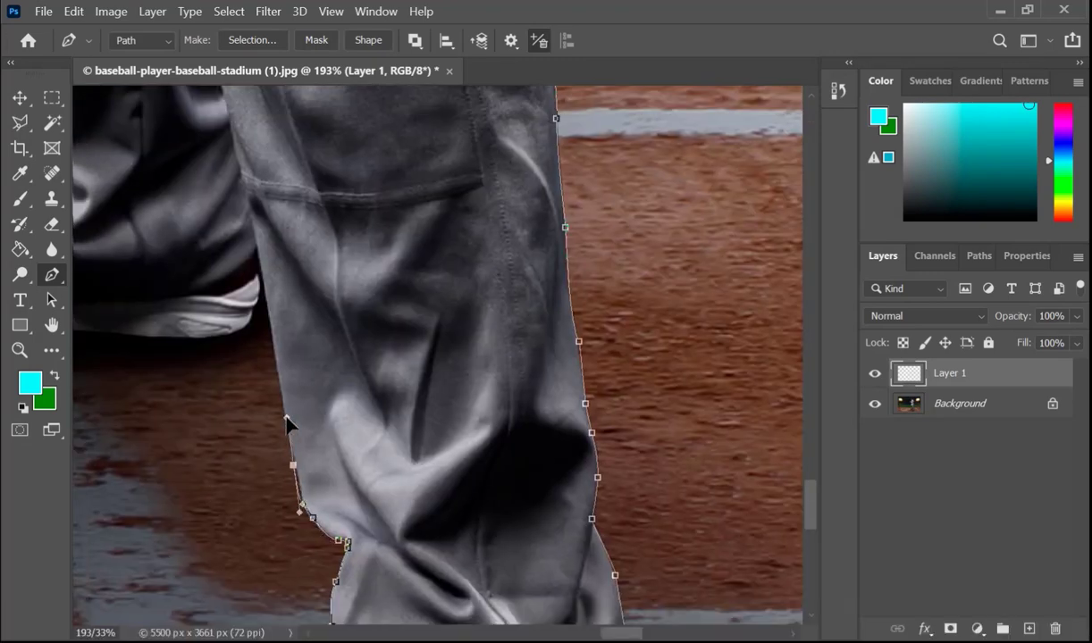
pyautogui.click(279, 390)
pyautogui.moveTo(265, 293); pyautogui.dragTo(261, 273)
pyautogui.click(254, 306)
pyautogui.click(246, 324)
pyautogui.click(229, 333)
# Step: Outline the back foot's sole from the heel to the toe of the red shoe
pyautogui.moveTo(243, 409); pyautogui.dragTo(534, 351)
pyautogui.click(496, 279)
pyautogui.moveTo(432, 279); pyautogui.dragTo(410, 276)
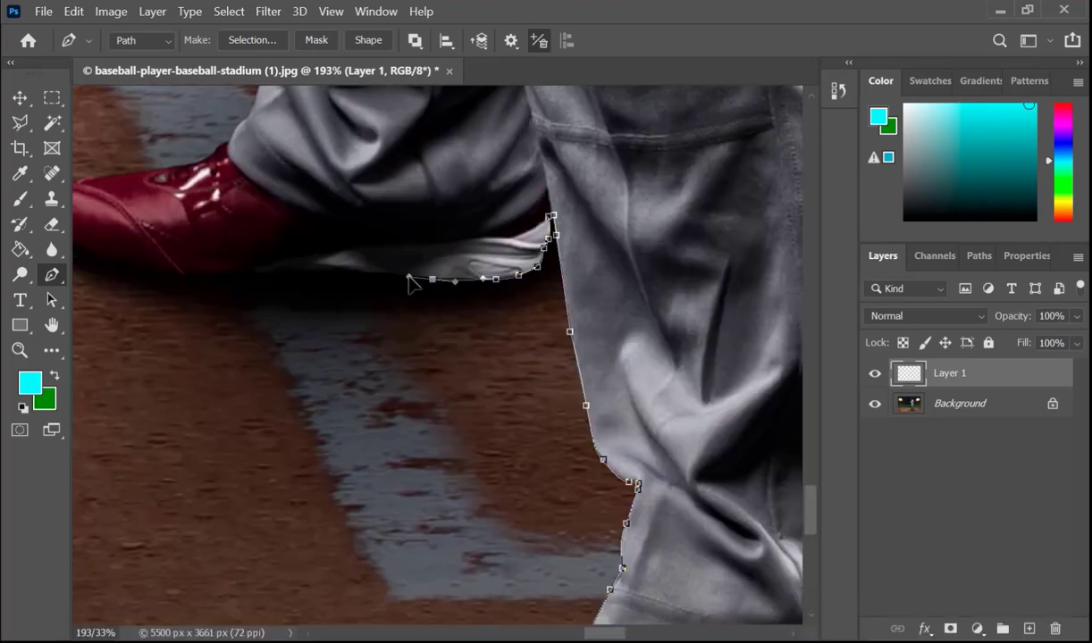
pyautogui.click(342, 274)
pyautogui.moveTo(270, 274); pyautogui.dragTo(259, 275)
pyautogui.moveTo(178, 275)
pyautogui.mouseDown()
pyautogui.moveTo(166, 274)
pyautogui.moveTo(321, 396)
pyautogui.mouseUp()
pyautogui.click(166, 271)
pyautogui.click(134, 269)
pyautogui.moveTo(284, 385); pyautogui.dragTo(272, 380)
pyautogui.click(253, 362)
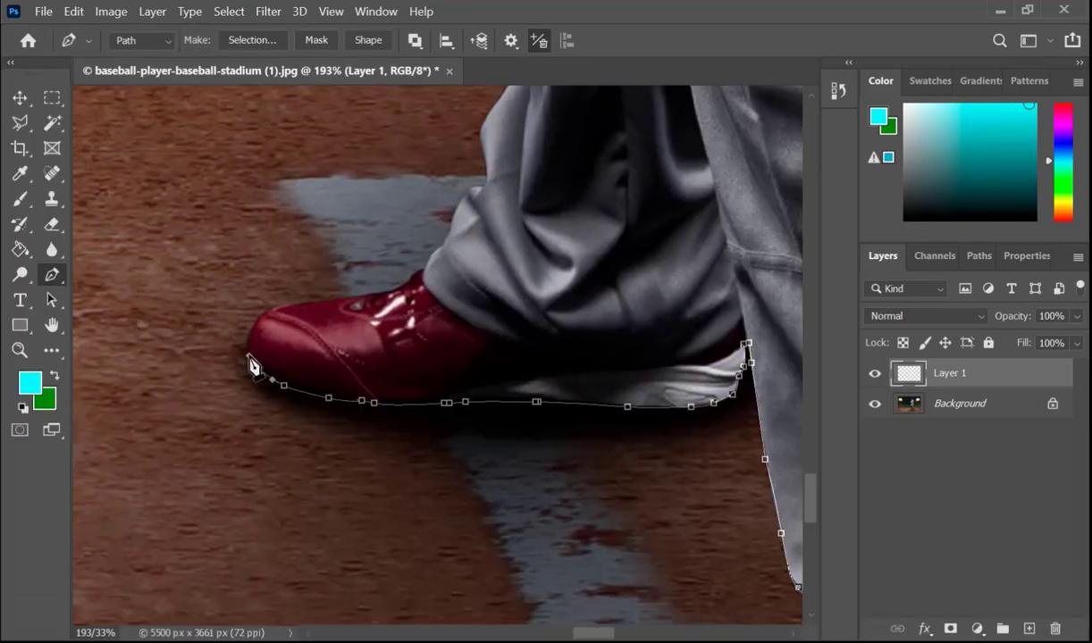
# Step: Trace around the back shoe's toe, over its top and up the bunched trouser cuff
pyautogui.moveTo(250, 332); pyautogui.dragTo(254, 320)
pyautogui.moveTo(270, 307); pyautogui.dragTo(281, 305)
pyautogui.click(319, 299)
pyautogui.click(448, 230)
pyautogui.click(464, 194)
pyautogui.click(479, 189)
pyautogui.moveTo(483, 154); pyautogui.dragTo(501, 91)
# Step: Extend the path up the outer edge of the back trouser leg to just below the knee seam
pyautogui.moveTo(586, 139)
pyautogui.mouseDown()
pyautogui.moveTo(586, 295)
pyautogui.moveTo(422, 553)
pyautogui.mouseUp()
pyautogui.click(360, 476)
pyautogui.moveTo(309, 297)
pyautogui.mouseDown()
pyautogui.moveTo(309, 259)
pyautogui.moveTo(376, 549)
pyautogui.mouseUp()
pyautogui.click(351, 489)
pyautogui.click(341, 415)
pyautogui.click(327, 378)
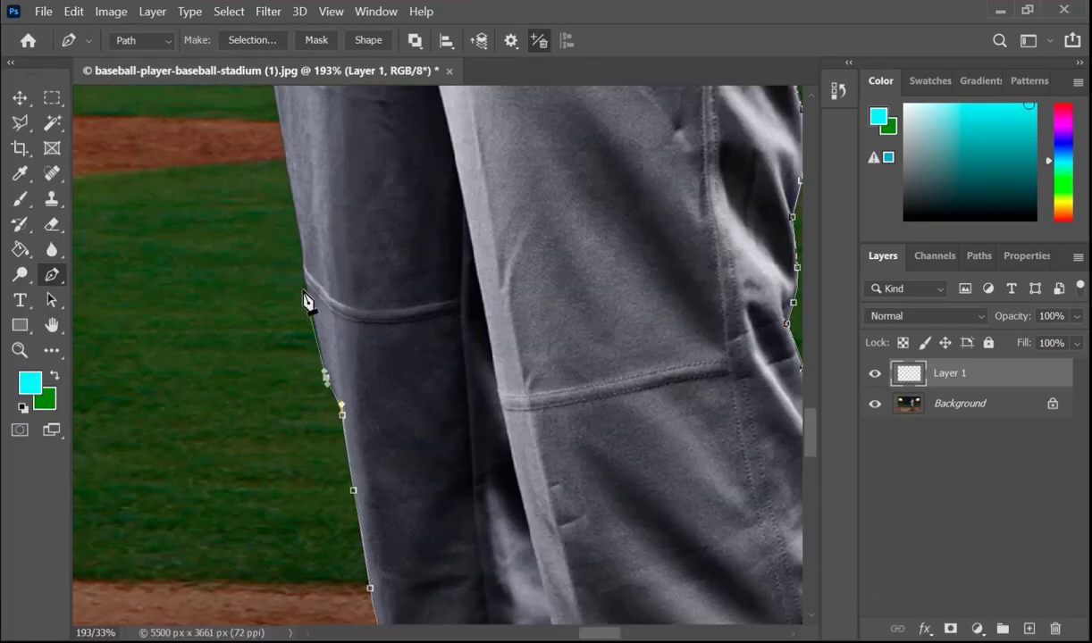
# Step: Continue the path from the knee seam up the thigh to the trouser front near the yellow fence line
pyautogui.click(305, 288)
pyautogui.click(303, 261)
pyautogui.moveTo(297, 213); pyautogui.dragTo(363, 507)
pyautogui.moveTo(337, 253); pyautogui.dragTo(340, 533)
pyautogui.click(311, 210)
pyautogui.click(317, 158)
pyautogui.moveTo(341, 153); pyautogui.dragTo(329, 550)
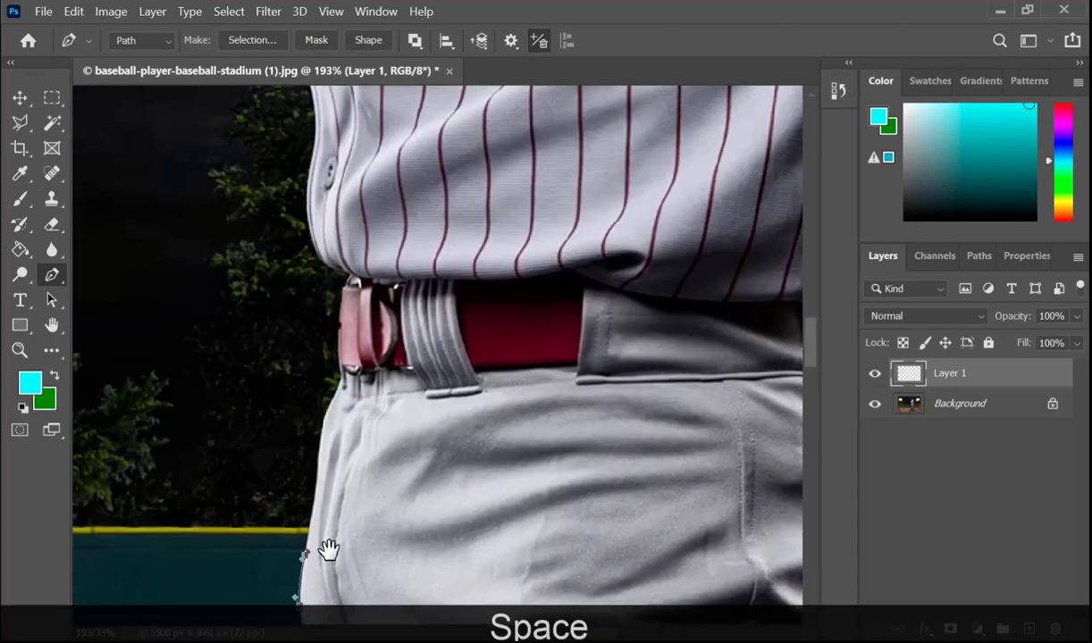
# Step: Trace the trouser front, the red belt buckle and the lower front edge of the striped shirt
pyautogui.click(318, 458)
pyautogui.click(333, 395)
pyautogui.click(342, 304)
pyautogui.moveTo(324, 265); pyautogui.dragTo(309, 247)
pyautogui.click(307, 198)
pyautogui.moveTo(316, 134)
pyautogui.mouseDown()
pyautogui.moveTo(319, 119)
pyautogui.moveTo(296, 287)
pyautogui.moveTo(318, 287)
pyautogui.mouseUp()
# Step: Continue the path from the shirt front along the underside of the raised forearm to the white glove
pyautogui.click(305, 226)
pyautogui.click(301, 224)
pyautogui.click(238, 212)
pyautogui.moveTo(167, 184); pyautogui.dragTo(163, 181)
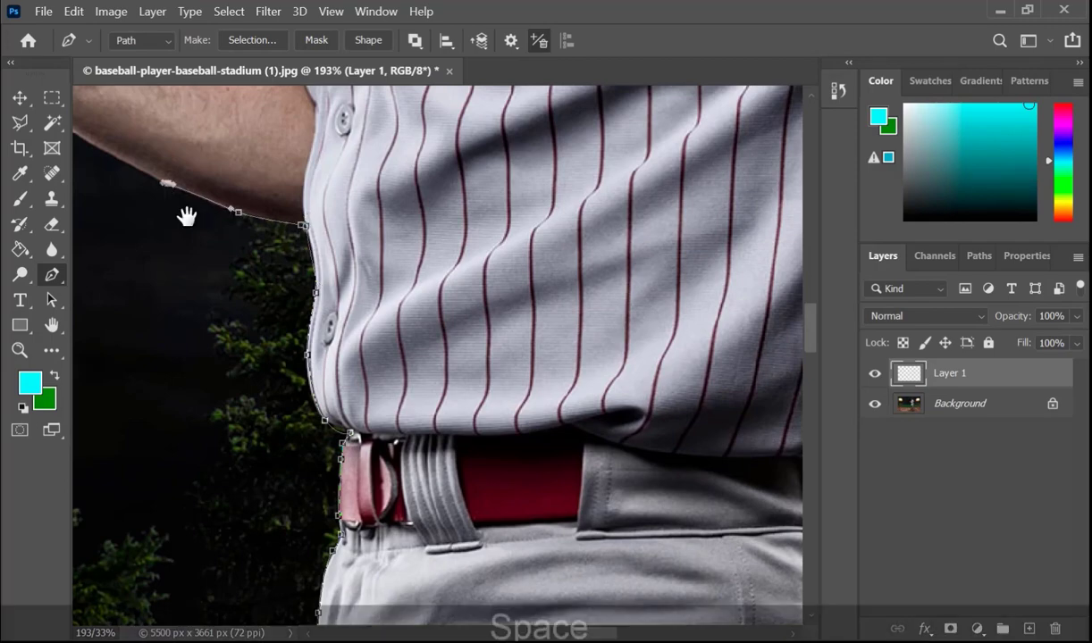
pyautogui.moveTo(188, 217); pyautogui.dragTo(449, 360)
pyautogui.moveTo(347, 285); pyautogui.dragTo(332, 274)
pyautogui.click(294, 248)
pyautogui.click(283, 240)
pyautogui.click(239, 230)
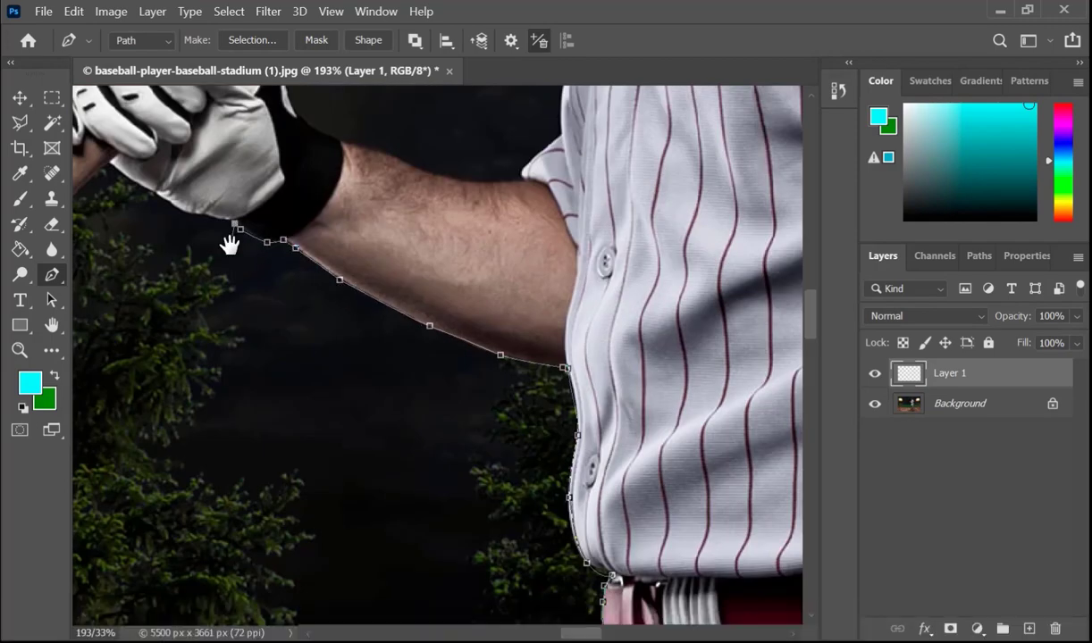
# Step: Continue the path along the underside of the white glove and the lower edge of the bat handle to its knob
pyautogui.moveTo(230, 240); pyautogui.dragTo(442, 382)
pyautogui.click(414, 362)
pyautogui.click(365, 338)
pyautogui.click(332, 314)
pyautogui.click(321, 305)
pyautogui.click(272, 351)
pyautogui.click(266, 365)
pyautogui.click(254, 382)
pyautogui.click(238, 382)
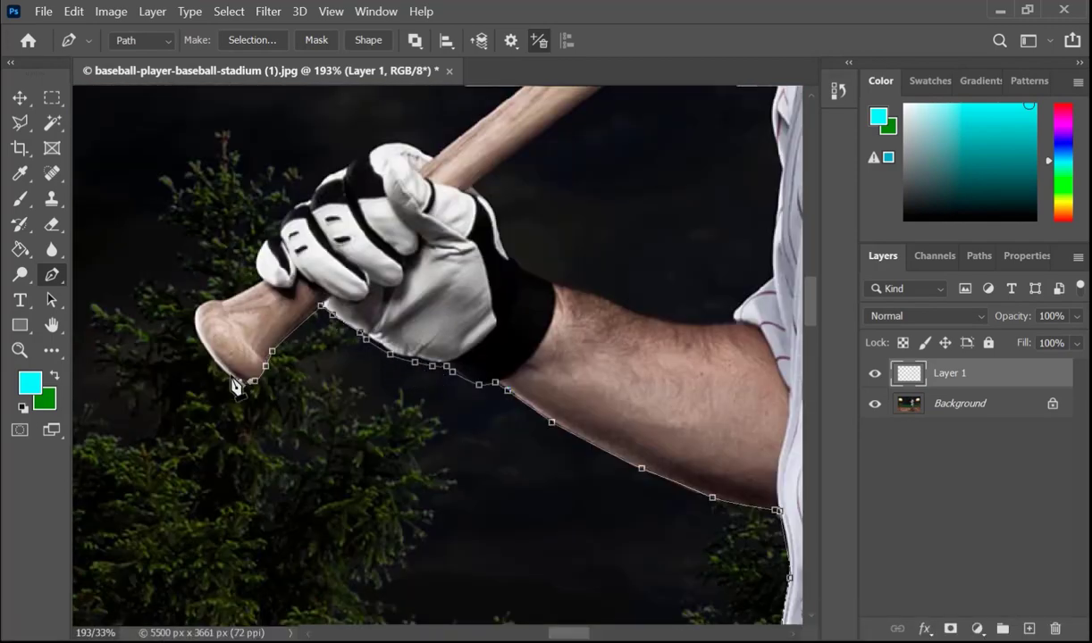
# Step: Trace around the end of the bat's knob and up over the gloved fingers
pyautogui.click(195, 329)
pyautogui.click(196, 315)
pyautogui.click(204, 301)
pyautogui.click(248, 288)
pyautogui.click(263, 279)
pyautogui.click(260, 245)
pyautogui.click(277, 232)
pyautogui.click(290, 209)
pyautogui.click(325, 174)
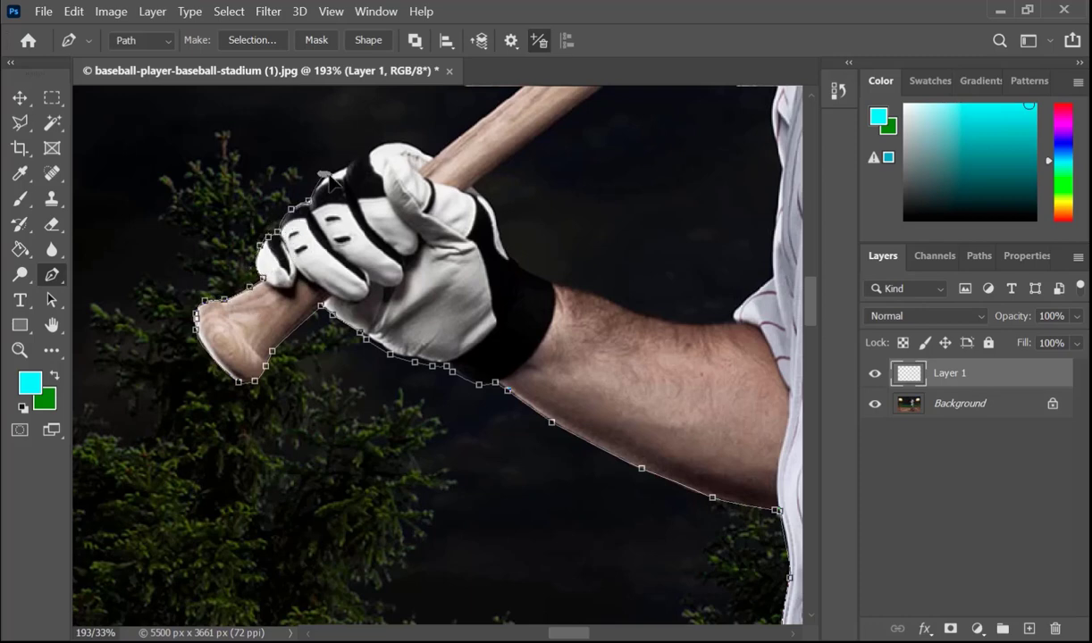
pyautogui.click(346, 167)
# Step: Extend the path over the top of the glove and along the bat's upper edge towards the player's neck
pyautogui.moveTo(346, 167); pyautogui.dragTo(285, 386)
pyautogui.moveTo(344, 355); pyautogui.dragTo(364, 364)
pyautogui.click(530, 249)
pyautogui.moveTo(572, 218); pyautogui.dragTo(422, 414)
pyautogui.click(691, 195)
pyautogui.moveTo(716, 188); pyautogui.dragTo(505, 479)
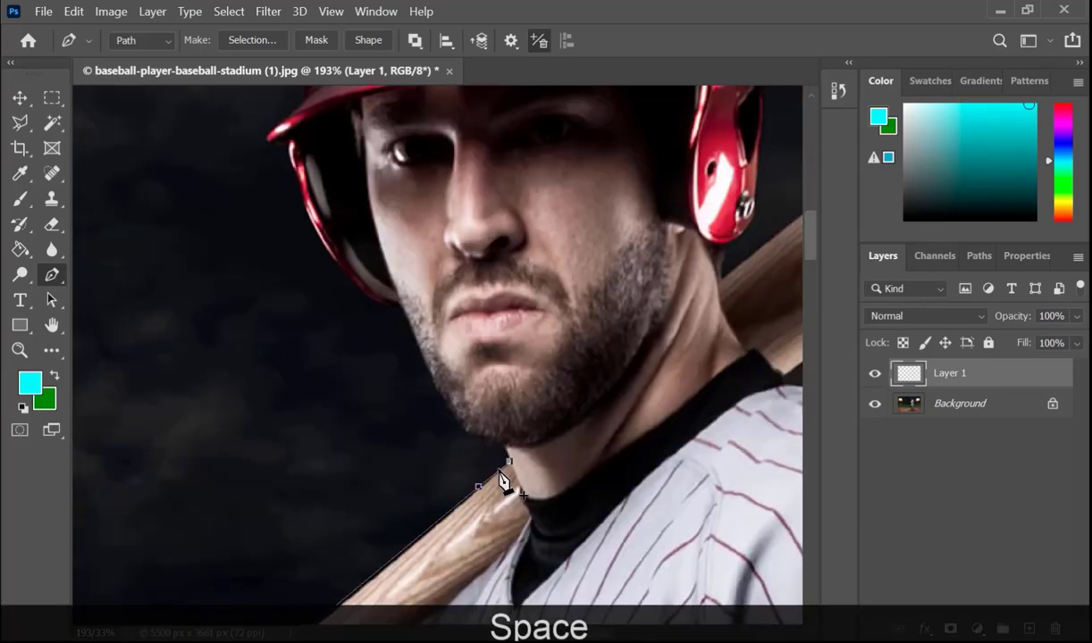
# Step: Trace the neck, the bearded jaw and the outer edge of the helmet's ear flap
pyautogui.click(509, 461)
pyautogui.click(504, 448)
pyautogui.click(474, 438)
pyautogui.moveTo(446, 405); pyautogui.dragTo(443, 399)
pyautogui.click(317, 231)
pyautogui.click(299, 182)
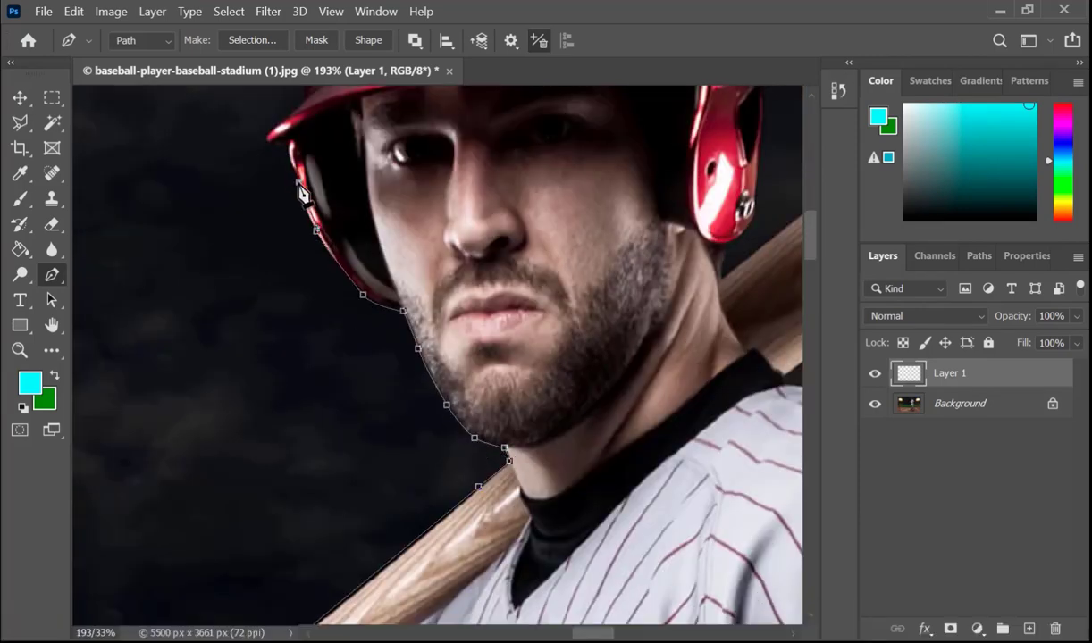
# Step: Continue the path around the tip of the helmet's brim to the base of its dome
pyautogui.click(294, 172)
pyautogui.click(288, 146)
pyautogui.click(272, 144)
pyautogui.click(268, 135)
pyautogui.moveTo(326, 222)
pyautogui.mouseDown()
pyautogui.moveTo(356, 310)
pyautogui.moveTo(371, 469)
pyautogui.mouseUp()
pyautogui.click(351, 345)
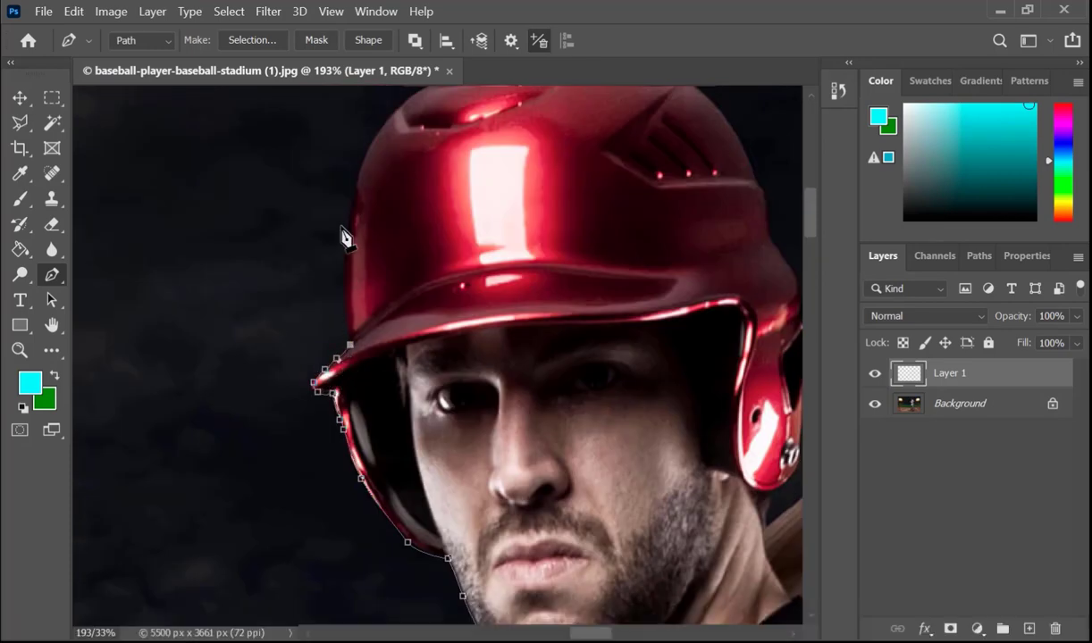
# Step: Trace the curved dome of the red helmet from the brim over the crown to its far side
pyautogui.moveTo(346, 238); pyautogui.dragTo(347, 205)
pyautogui.moveTo(384, 123); pyautogui.dragTo(402, 104)
pyautogui.moveTo(407, 108)
pyautogui.mouseDown()
pyautogui.moveTo(338, 341)
pyautogui.moveTo(363, 319)
pyautogui.mouseUp()
pyautogui.click(364, 318)
pyautogui.click(392, 295)
pyautogui.moveTo(516, 278); pyautogui.dragTo(529, 279)
pyautogui.moveTo(607, 305); pyautogui.dragTo(656, 349)
pyautogui.click(686, 410)
# Step: Continue the path down the back of the helmet and around the ear flap to the bat behind the neck
pyautogui.moveTo(700, 449); pyautogui.dragTo(435, 247)
pyautogui.moveTo(458, 304); pyautogui.dragTo(464, 307)
pyautogui.click(467, 324)
pyautogui.click(477, 357)
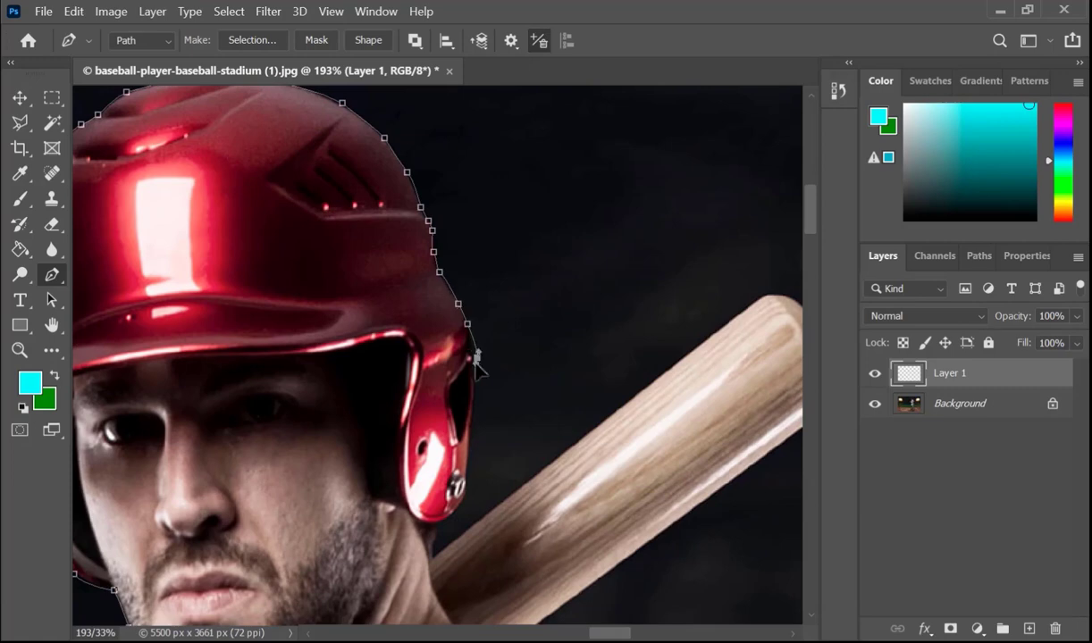
pyautogui.click(472, 418)
pyautogui.click(466, 462)
pyautogui.click(454, 514)
pyautogui.click(434, 559)
# Step: Trace the upper edge and rounded end of the bat's barrel to the start of its lower edge
pyautogui.click(761, 297)
pyautogui.moveTo(711, 346); pyautogui.dragTo(439, 359)
pyautogui.moveTo(516, 310); pyautogui.dragTo(525, 314)
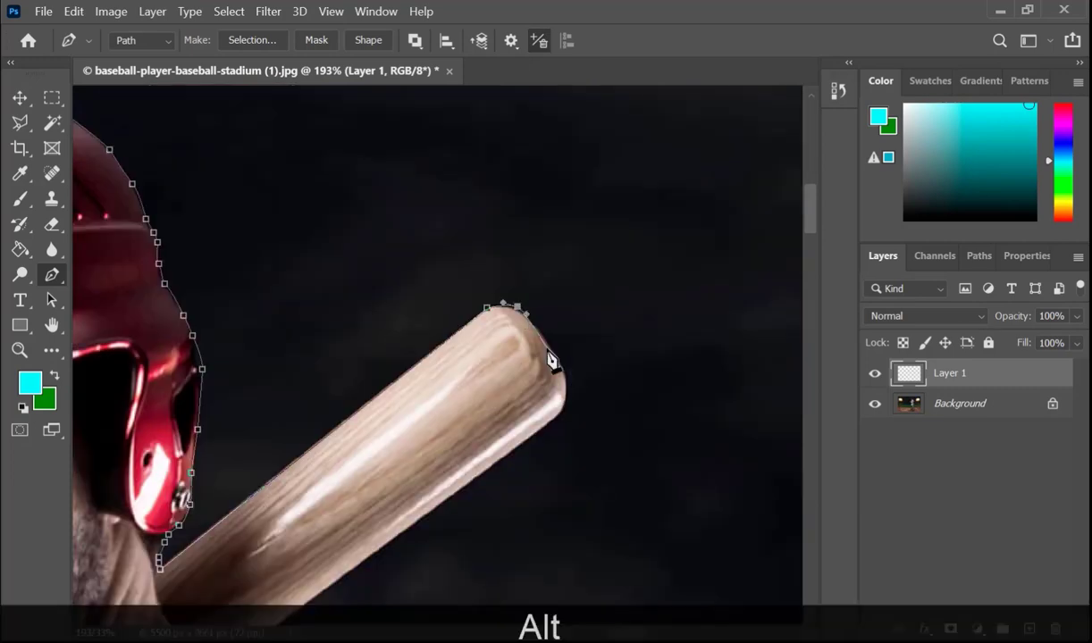
pyautogui.moveTo(554, 352); pyautogui.dragTo(562, 364)
pyautogui.moveTo(570, 393); pyautogui.dragTo(570, 402)
pyautogui.click(563, 413)
pyautogui.click(525, 445)
# Step: Carry the path along the bat's lower edge to the shirt collar and close the outline around the player
pyautogui.moveTo(526, 445); pyautogui.dragTo(673, 192)
pyautogui.press('BackSpace')
pyautogui.click(426, 376)
pyautogui.hotkey('ctrl', 'Return')
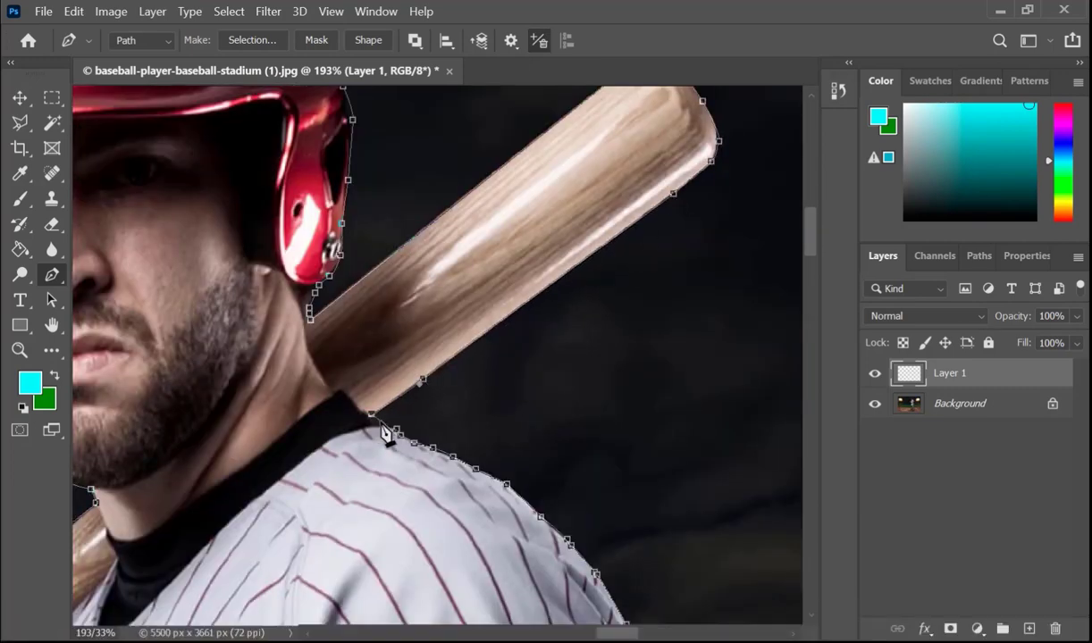
pyautogui.hotkey('ctrl', '0')
# Step: Set up the Brush tool with the Hard Round Pressure Size preset at 28 px and 100% hardness
pyautogui.press('b')
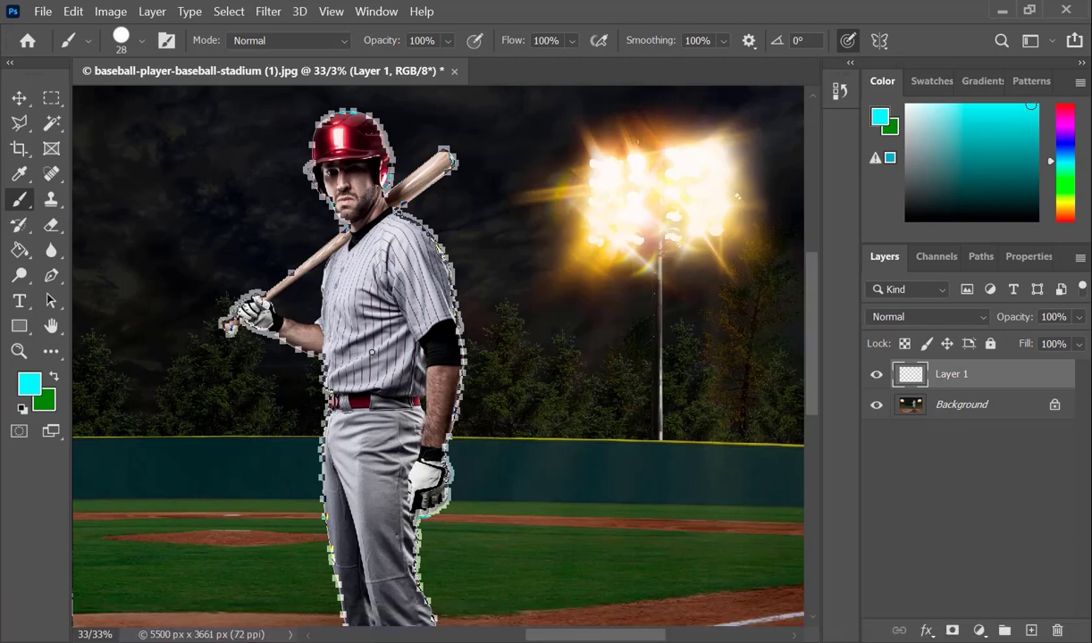
pyautogui.rightClick(376, 341)
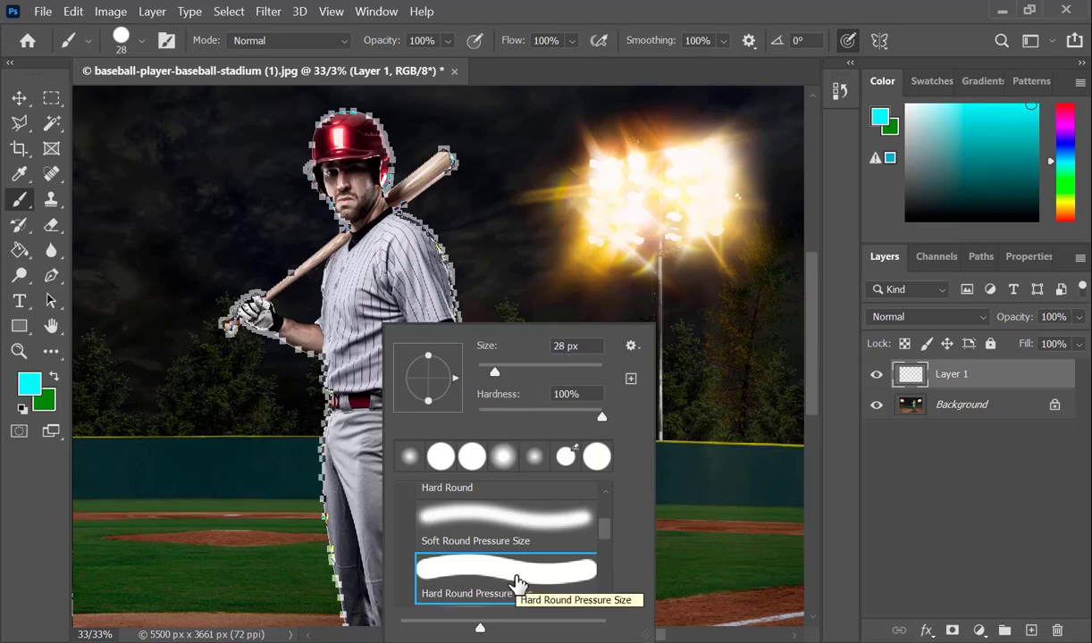
pyautogui.click(513, 574)
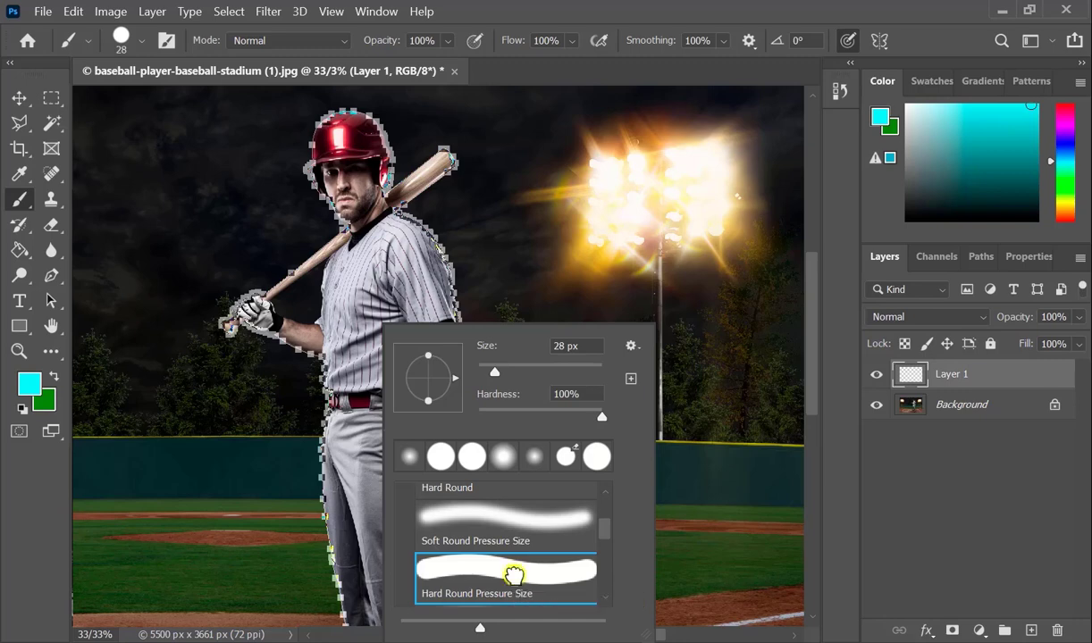
pyautogui.press('Return')
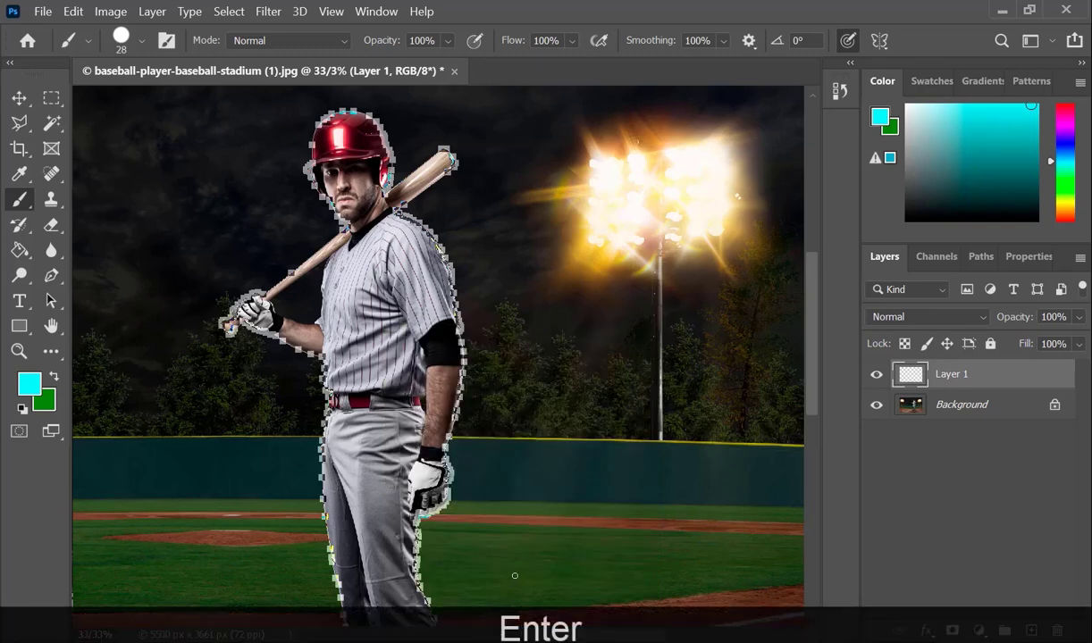
# Step: Change the foreground color to white for the brush
pyautogui.click(28, 383)
pyautogui.click(526, 119)
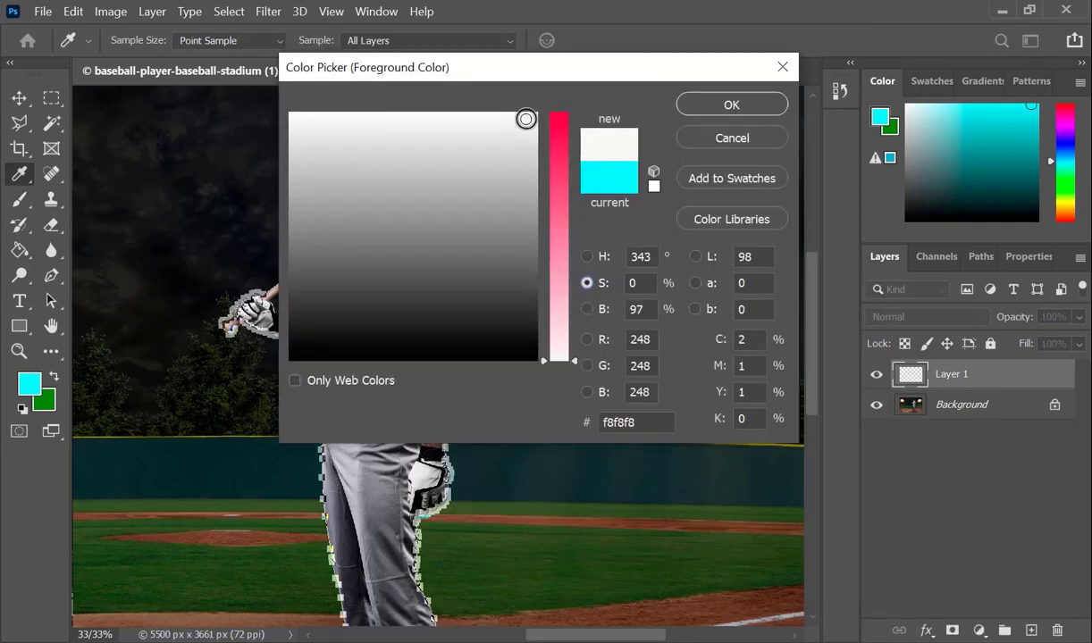
pyautogui.click(587, 366)
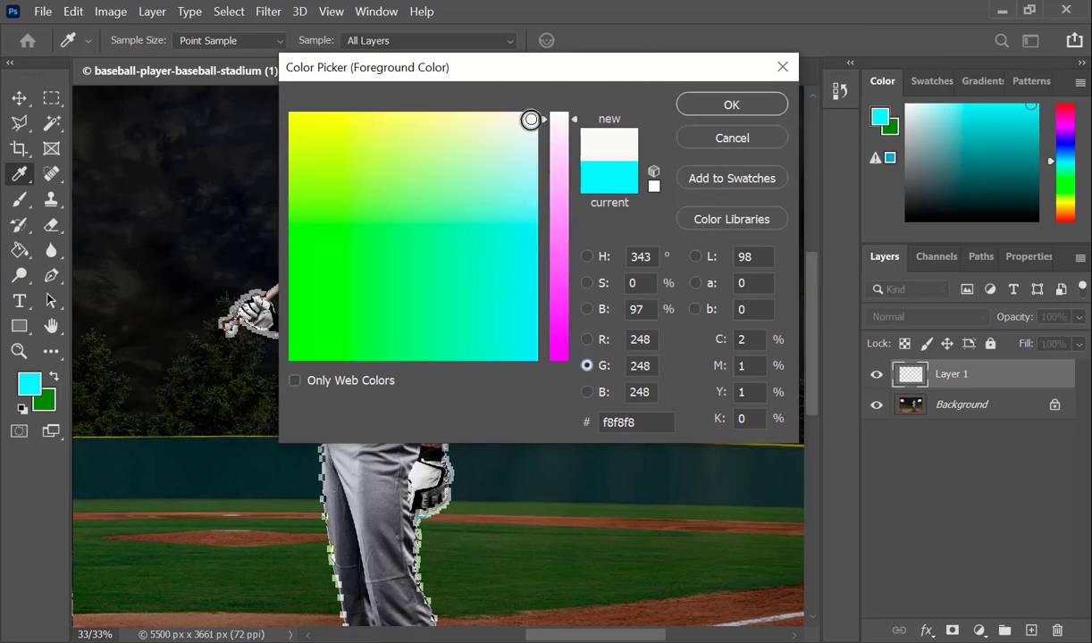
pyautogui.moveTo(545, 119); pyautogui.dragTo(550, 99)
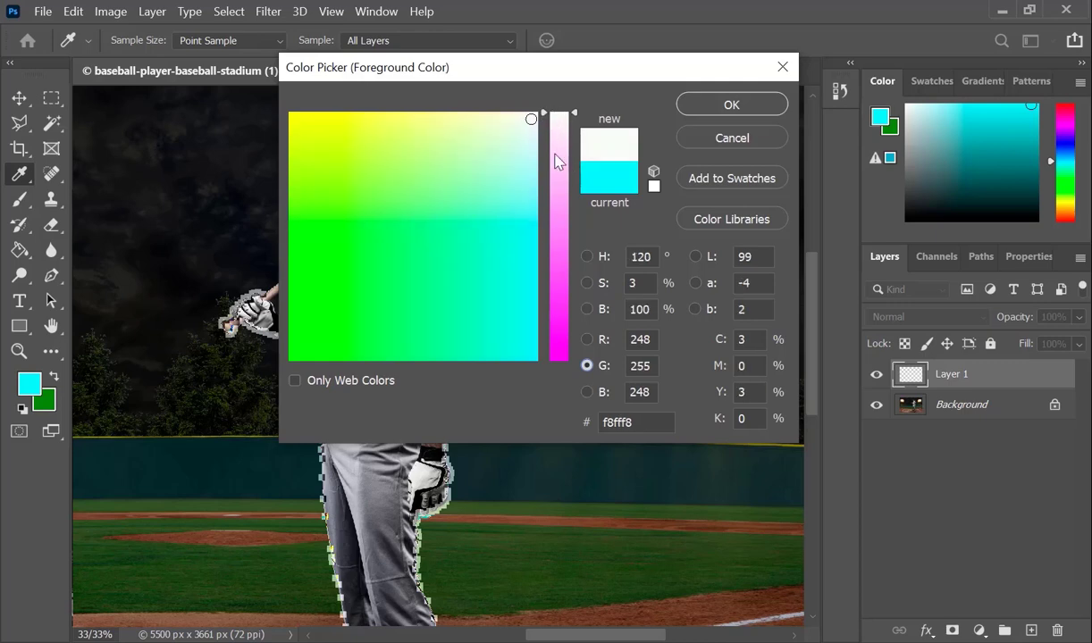
pyautogui.click(734, 107)
pyautogui.press('b')
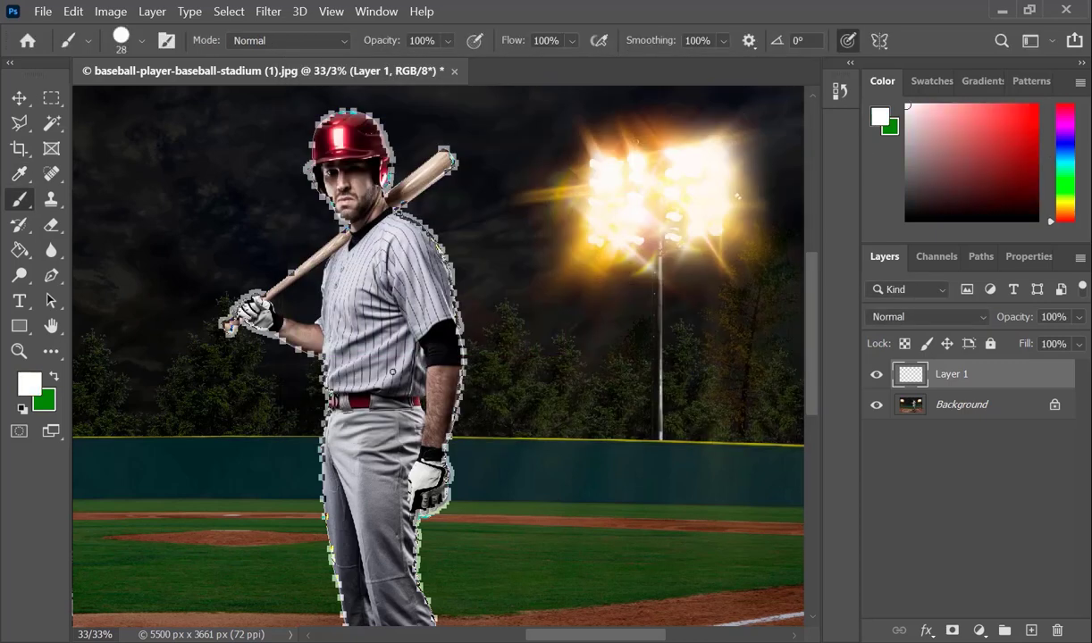
# Step: Stroke the player's path with the Brush, without simulated pressure, and delete the path
pyautogui.press('p')
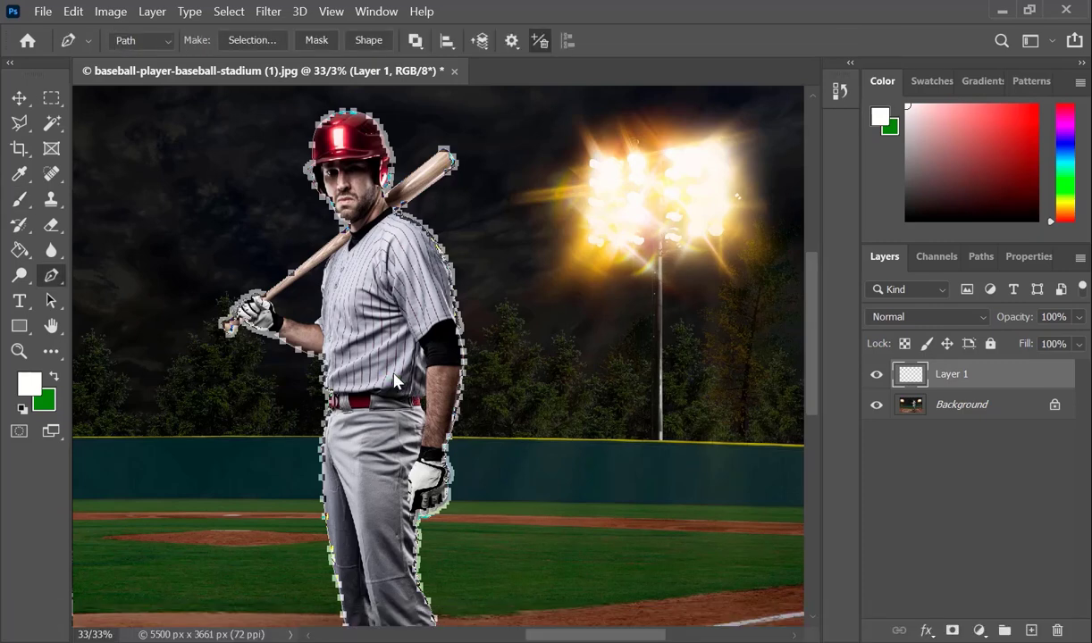
pyautogui.rightClick(379, 342)
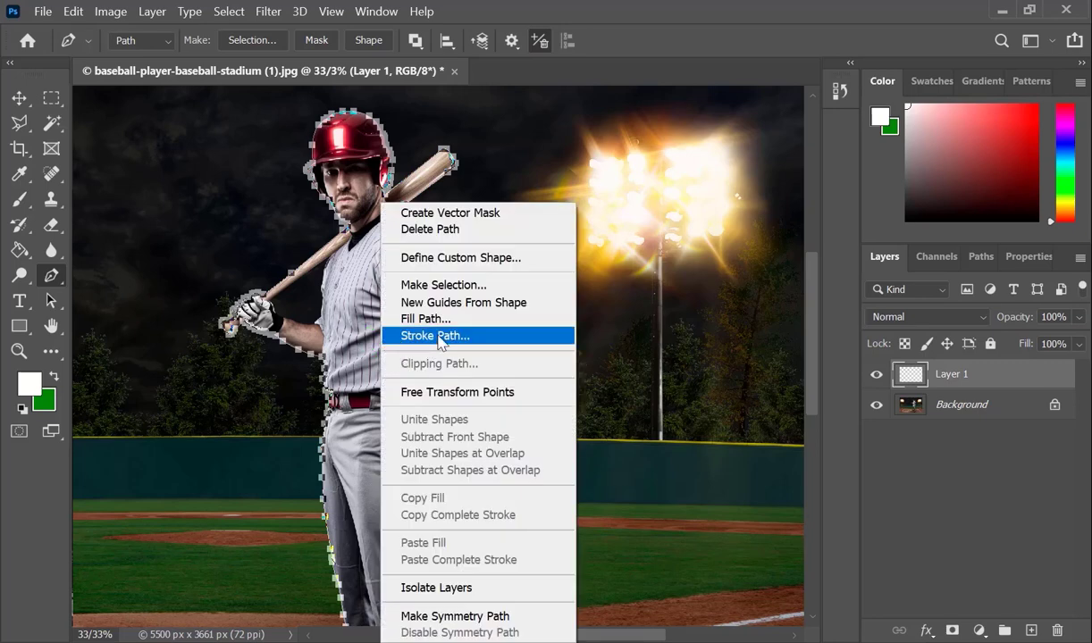
pyautogui.click(435, 336)
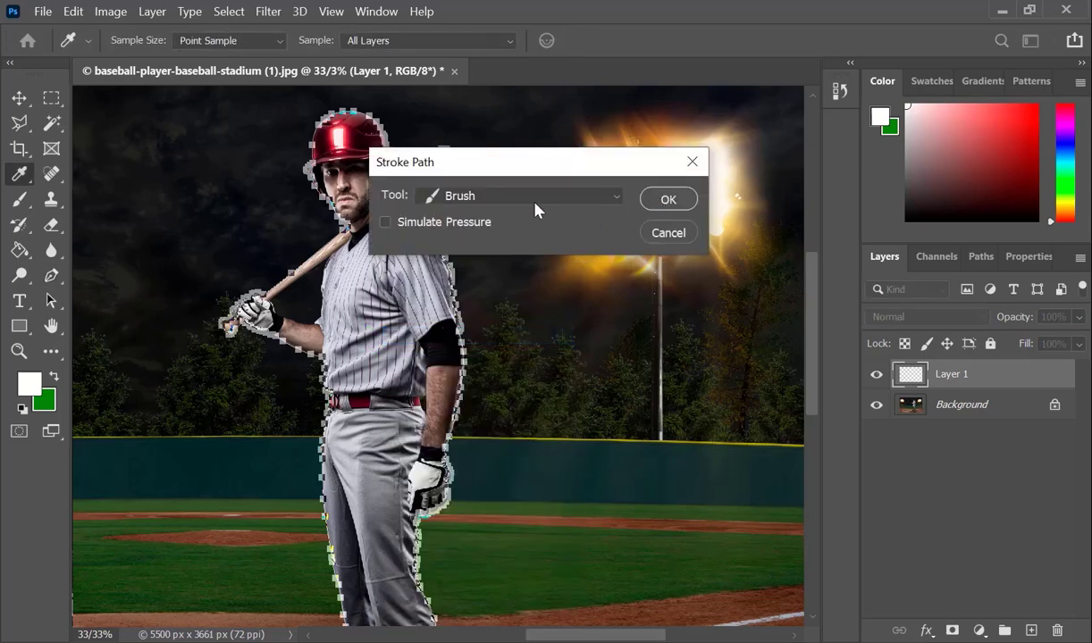
pyautogui.click(668, 200)
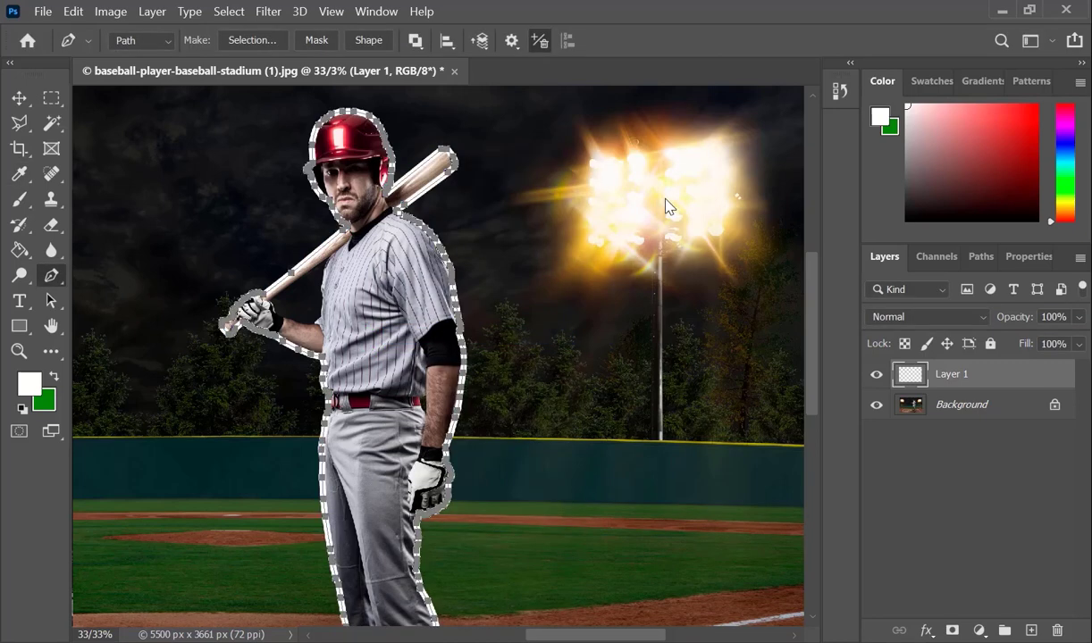
pyautogui.press('Delete')
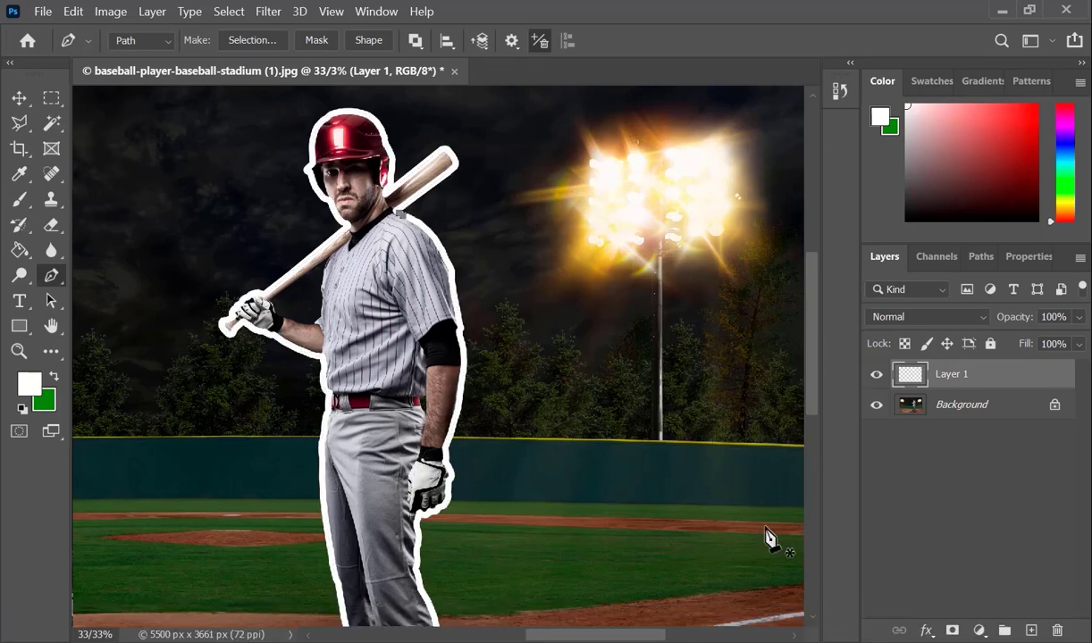
# Step: Add a new layer above Layer 1 and set the foreground color to pink ff5fff
pyautogui.click(1031, 631)
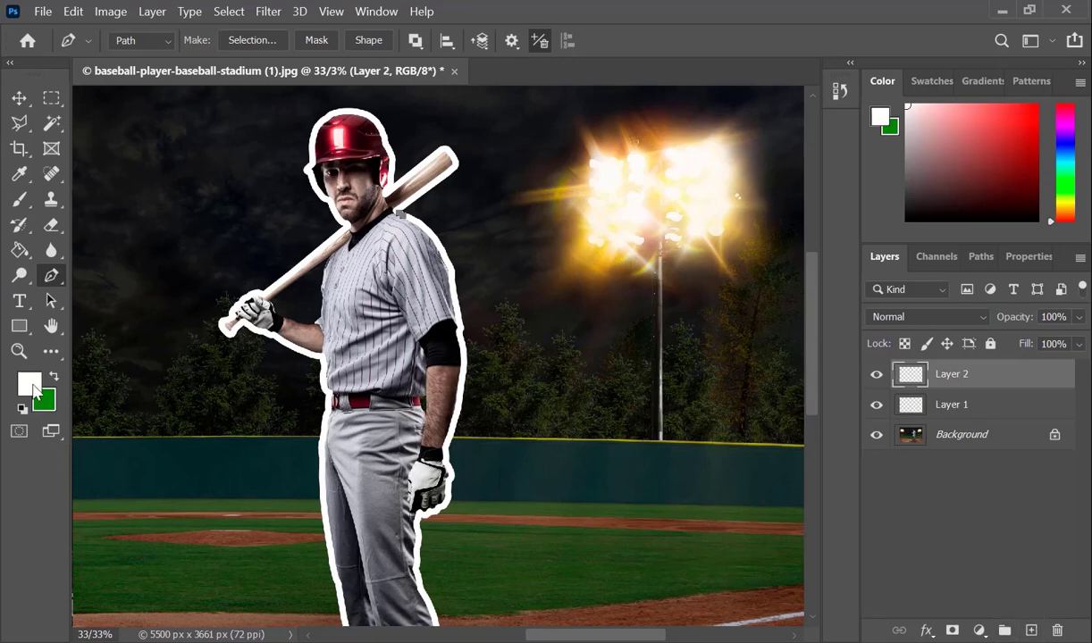
pyautogui.click(29, 384)
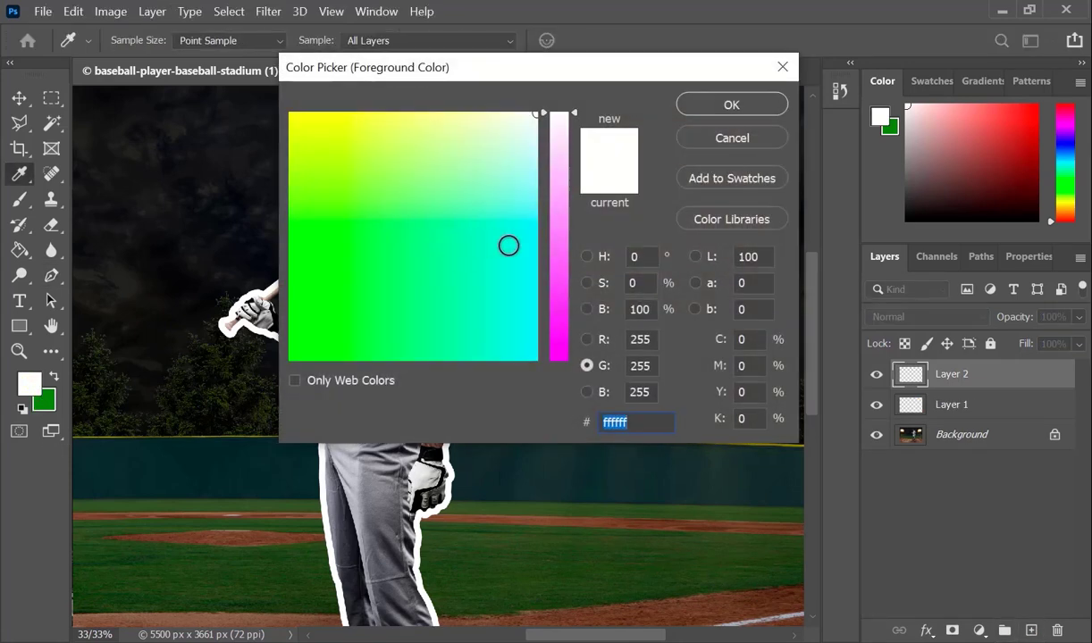
pyautogui.click(553, 235)
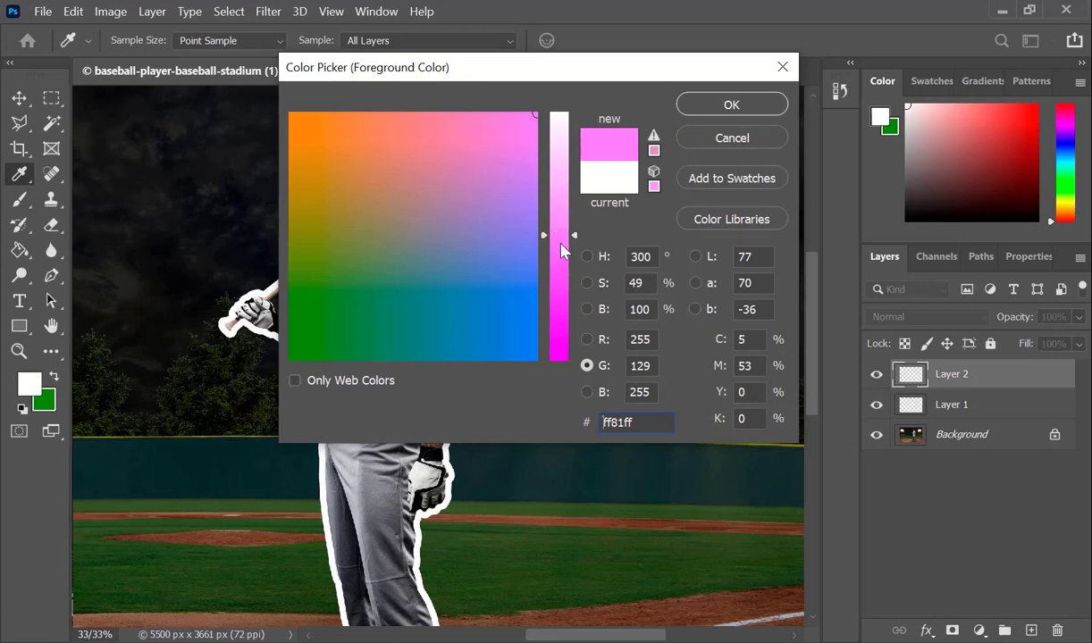
pyautogui.moveTo(575, 235); pyautogui.dragTo(575, 265)
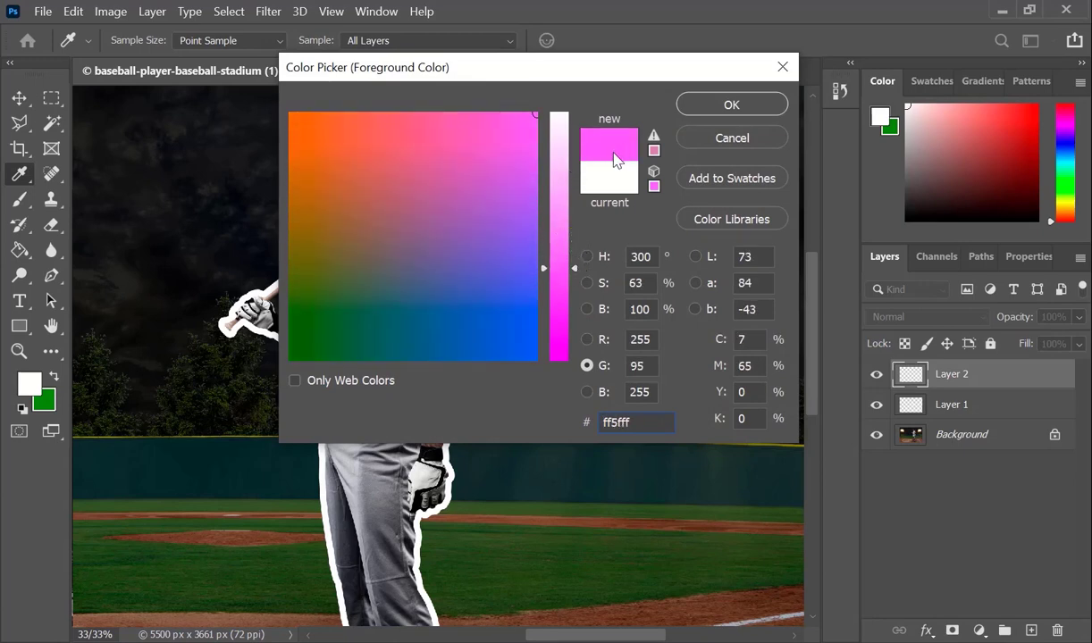
pyautogui.click(753, 106)
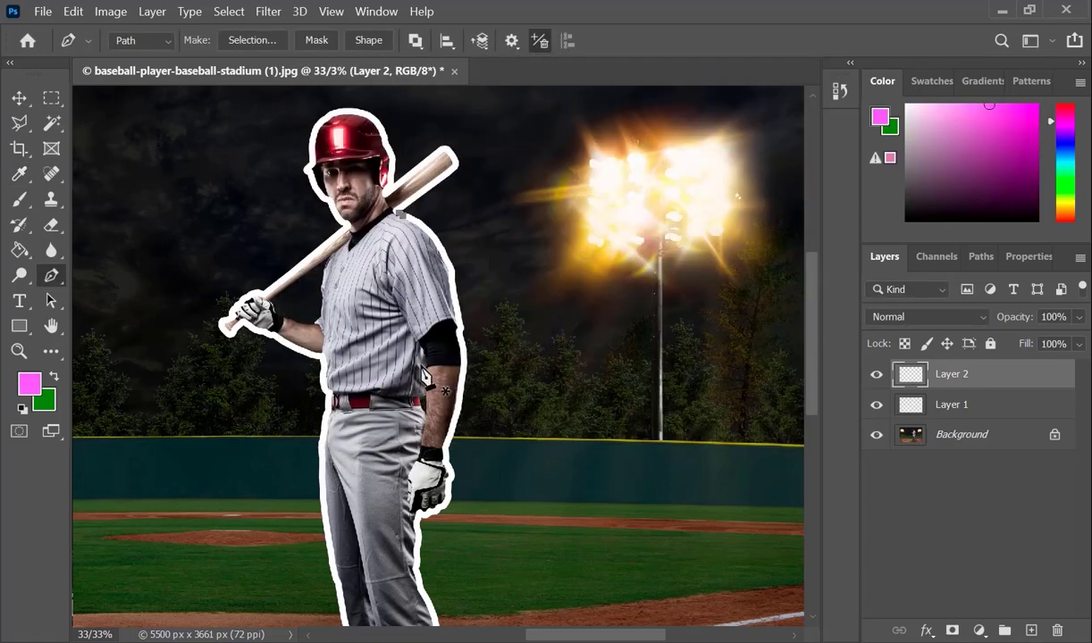
# Step: Set the brush to the Soft Round Pressure Size preset at 100 px with 0% hardness
pyautogui.press('b')
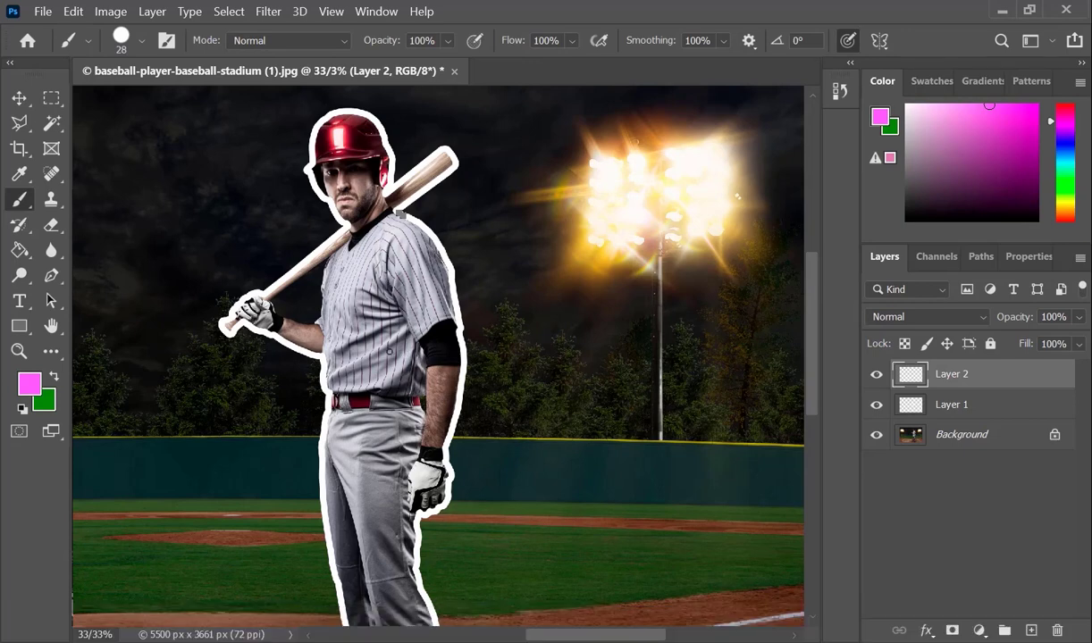
pyautogui.rightClick(390, 351)
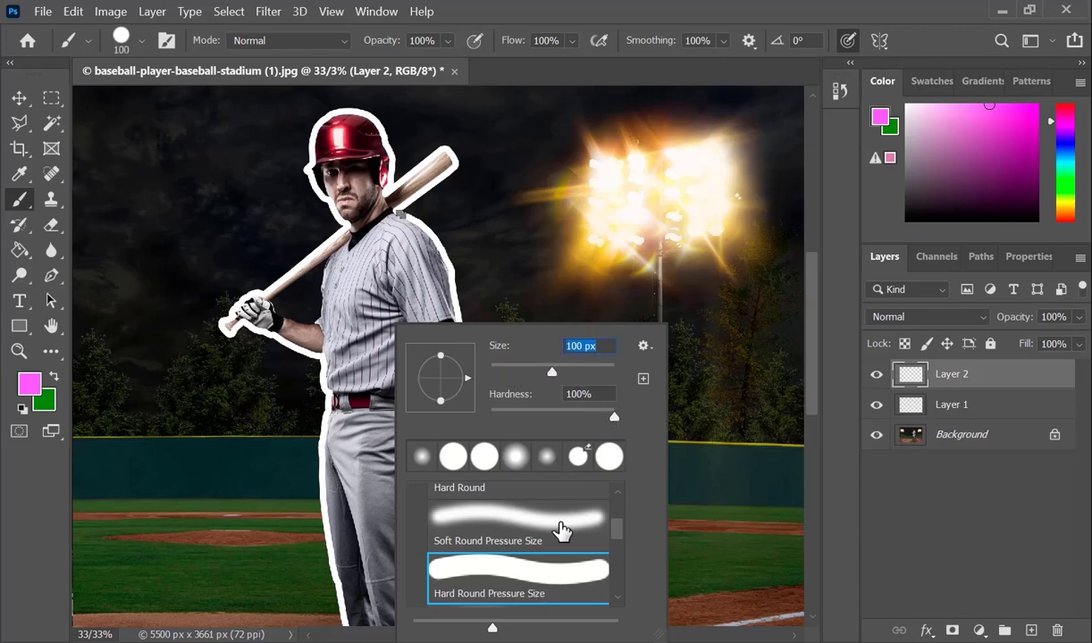
pyautogui.click(558, 524)
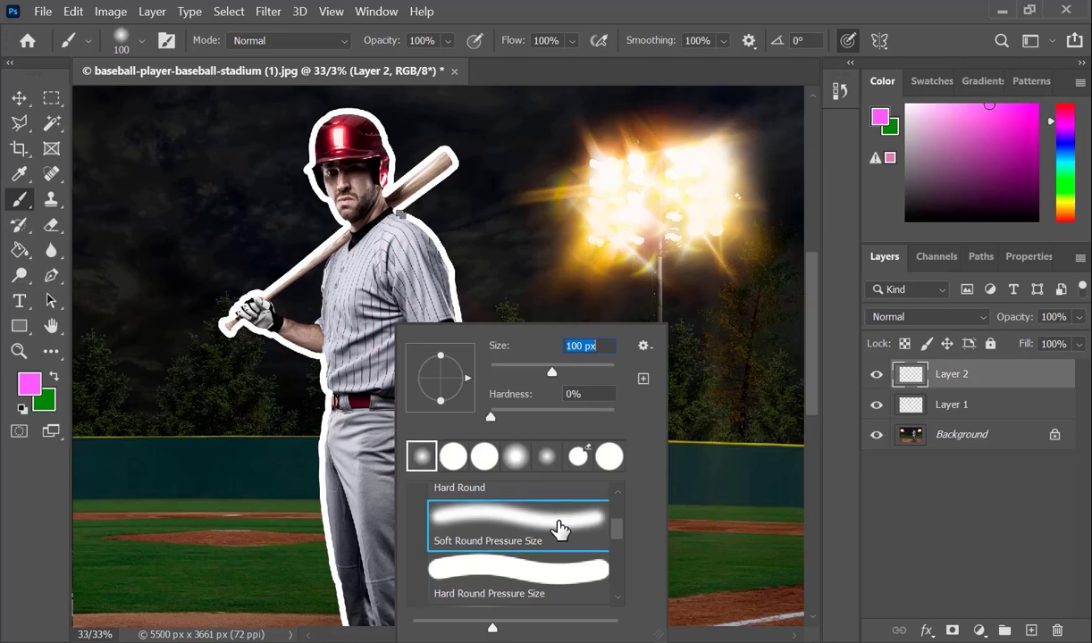
pyautogui.press('Return')
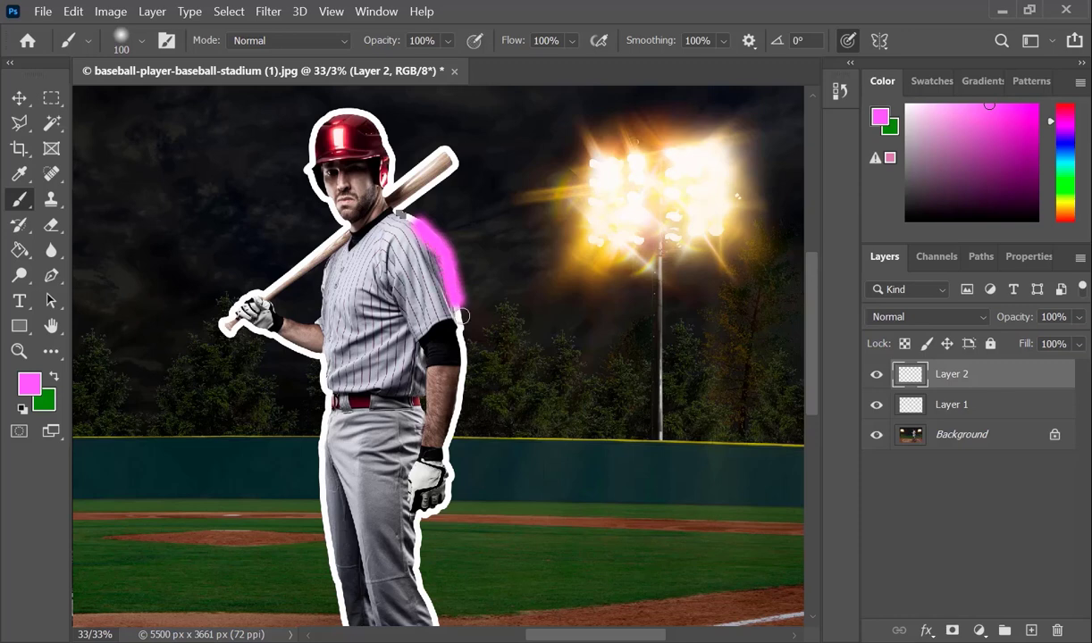
# Step: Paint pink over the white outline from the back shoulder down the lowered arm and glove to the knee
pyautogui.moveTo(459, 301)
pyautogui.mouseDown()
pyautogui.moveTo(439, 437)
pyautogui.moveTo(443, 383)
pyautogui.moveTo(446, 471)
pyautogui.moveTo(499, 235)
pyautogui.mouseUp()
pyautogui.hotkey('ctrl', 'z')
pyautogui.moveTo(497, 236)
pyautogui.mouseDown()
pyautogui.moveTo(459, 299)
pyautogui.moveTo(485, 369)
pyautogui.mouseUp()
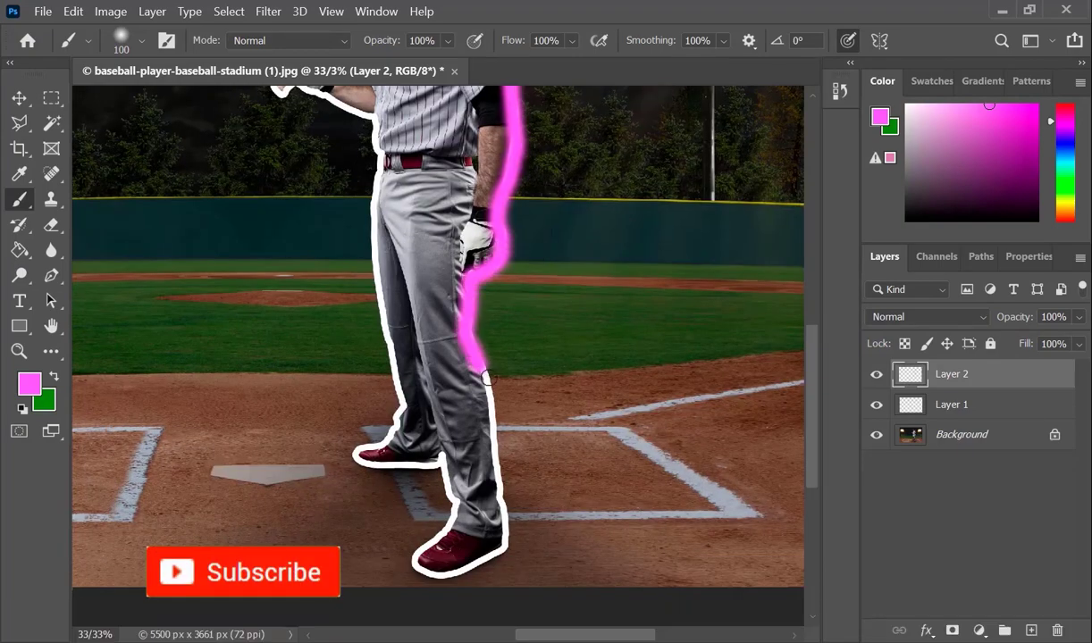
# Step: Continue the soft pink stroke around the lower legs and both shoes and up the front of the trousers
pyautogui.scroll(9, 485, 370)
pyautogui.moveTo(510, 304)
pyautogui.mouseDown()
pyautogui.moveTo(538, 482)
pyautogui.moveTo(469, 123)
pyautogui.mouseUp()
pyautogui.moveTo(469, 123)
pyautogui.mouseDown()
pyautogui.moveTo(473, 423)
pyautogui.moveTo(264, 456)
pyautogui.moveTo(354, 276)
pyautogui.moveTo(319, 149)
pyautogui.moveTo(452, 212)
pyautogui.mouseUp()
pyautogui.moveTo(452, 223)
pyautogui.mouseDown()
pyautogui.moveTo(439, 248)
pyautogui.moveTo(243, 230)
pyautogui.moveTo(360, 116)
pyautogui.moveTo(325, 399)
pyautogui.mouseUp()
pyautogui.moveTo(325, 399); pyautogui.dragTo(290, 147)
pyautogui.moveTo(288, 134)
pyautogui.mouseDown()
pyautogui.moveTo(378, 485)
pyautogui.moveTo(356, 268)
pyautogui.mouseUp()
pyautogui.hotkey('ctrl', 'z')
pyautogui.moveTo(390, 490); pyautogui.dragTo(360, 216)
pyautogui.moveTo(361, 218)
pyautogui.mouseDown()
pyautogui.moveTo(387, 523)
pyautogui.moveTo(391, 308)
pyautogui.mouseUp()
pyautogui.hotkey('ctrl', 'z')
# Step: Paint pink over the white outline along the shirt front, the raised forearm, the glove and the bat handle
pyautogui.moveTo(369, 528)
pyautogui.mouseDown()
pyautogui.moveTo(404, 442)
pyautogui.moveTo(379, 296)
pyautogui.moveTo(445, 485)
pyautogui.mouseUp()
pyautogui.hotkey('ctrl', 'z')
pyautogui.moveTo(448, 491)
pyautogui.mouseDown()
pyautogui.moveTo(358, 411)
pyautogui.moveTo(366, 429)
pyautogui.moveTo(184, 366)
pyautogui.moveTo(362, 259)
pyautogui.mouseUp()
pyautogui.press('space')
pyautogui.moveTo(457, 284); pyautogui.dragTo(449, 574)
pyautogui.moveTo(499, 414)
pyautogui.mouseDown()
pyautogui.moveTo(431, 483)
pyautogui.moveTo(246, 579)
pyautogui.mouseUp()
pyautogui.press('space')
pyautogui.moveTo(539, 409); pyautogui.dragTo(609, 226)
pyautogui.hotkey('ctrl', 'z')
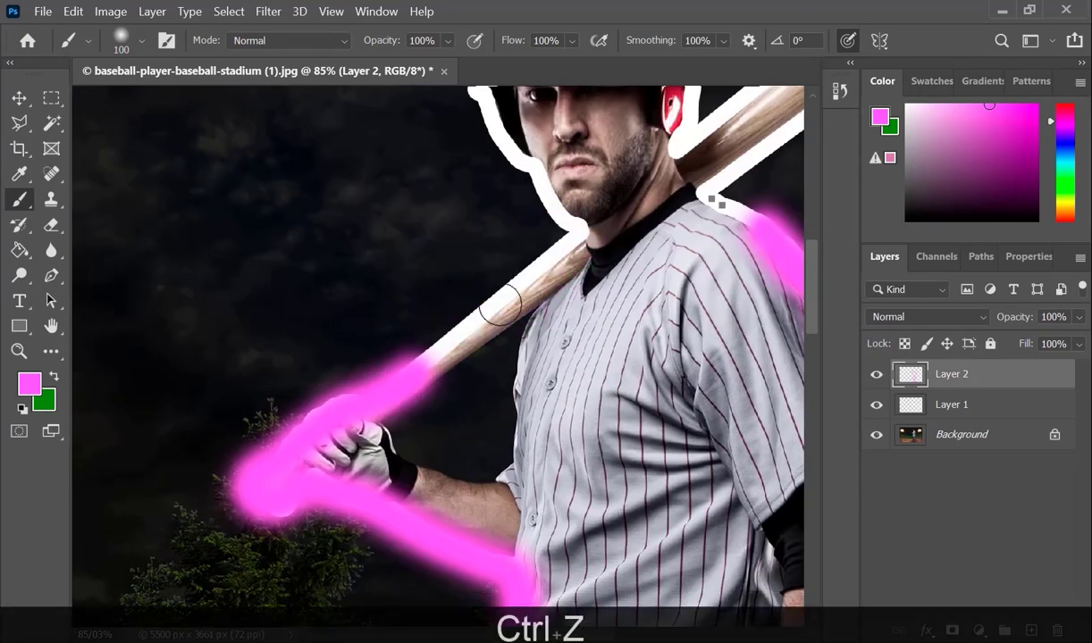
# Step: Cover the remaining white outline along the bat, face, helmet and bat barrel with pink up to the shoulder
pyautogui.moveTo(402, 366)
pyautogui.mouseDown()
pyautogui.moveTo(493, 314)
pyautogui.moveTo(580, 230)
pyautogui.moveTo(476, 95)
pyautogui.moveTo(389, 380)
pyautogui.mouseUp()
pyautogui.press('space')
pyautogui.moveTo(390, 378)
pyautogui.mouseDown()
pyautogui.moveTo(404, 282)
pyautogui.moveTo(578, 258)
pyautogui.moveTo(591, 420)
pyautogui.moveTo(684, 352)
pyautogui.moveTo(759, 353)
pyautogui.moveTo(618, 466)
pyautogui.moveTo(667, 502)
pyautogui.mouseUp()
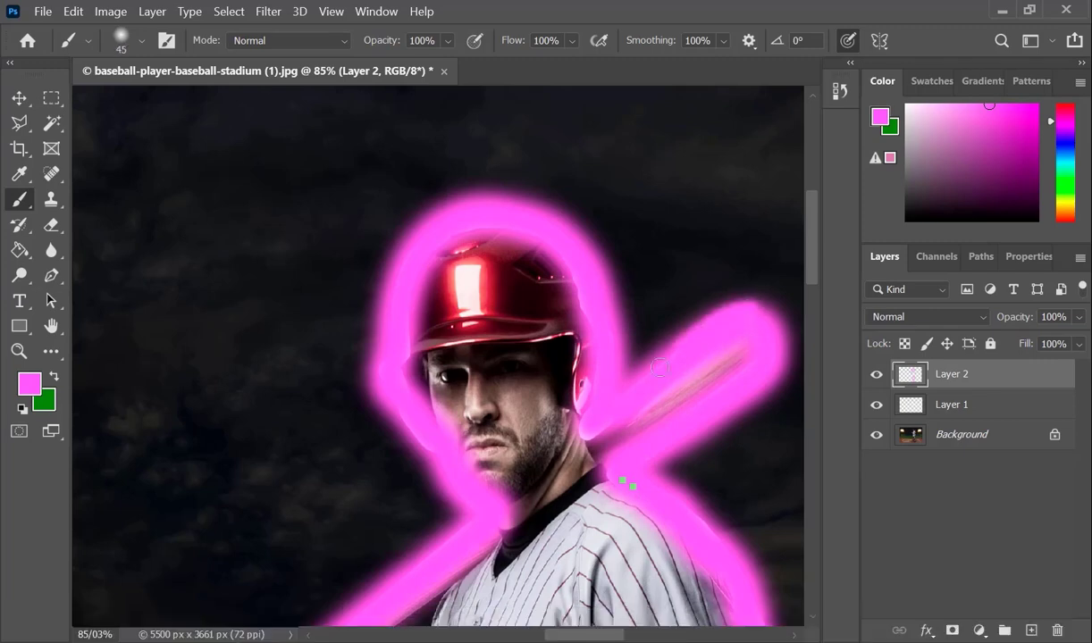
# Step: Set the blending mode of the pink-painted Layer 2 to Linear Dodge (Add)
pyautogui.press('ctrl+KP_Subtract')
pyautogui.press('ctrl+KP_Subtract')
pyautogui.press('ctrl+KP_Subtract')
pyautogui.press('ctrl+KP_Subtract')
pyautogui.press('ctrl+KP_Subtract')
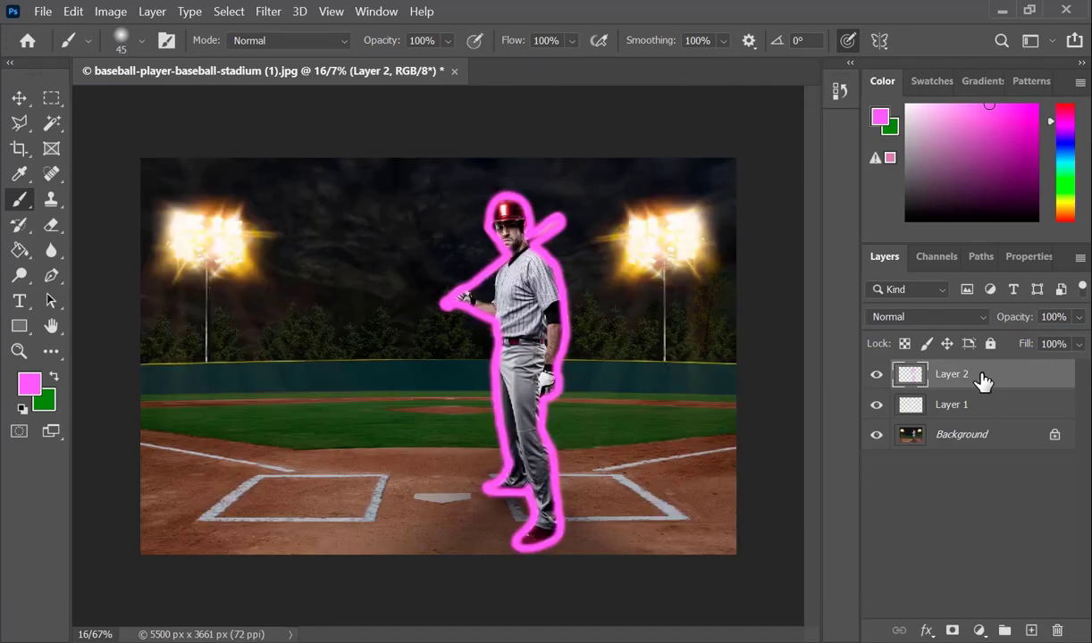
pyautogui.click(982, 318)
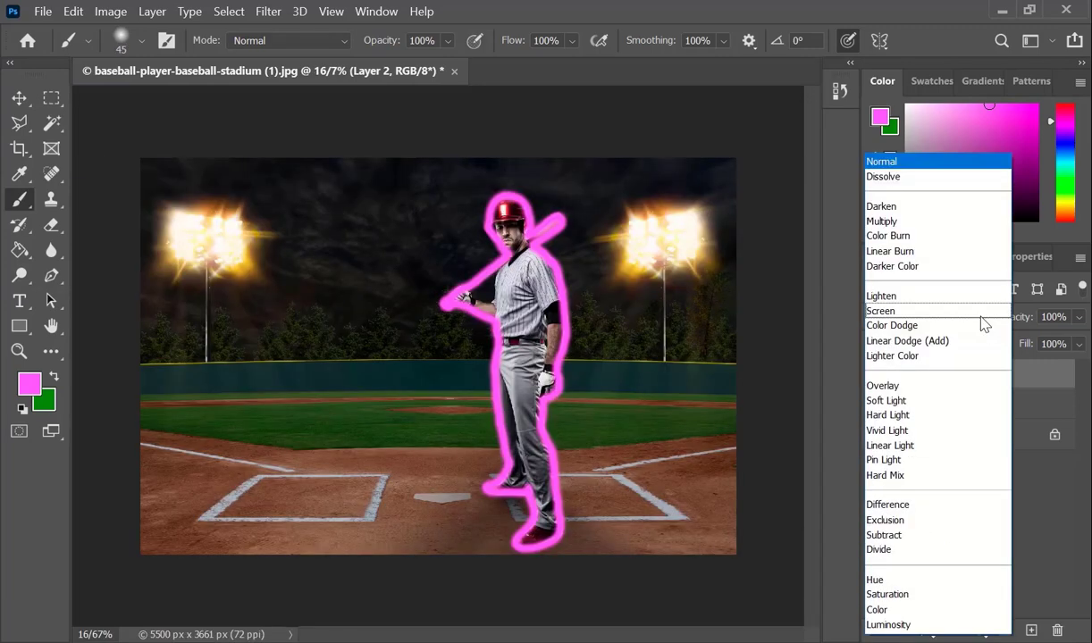
pyautogui.click(968, 347)
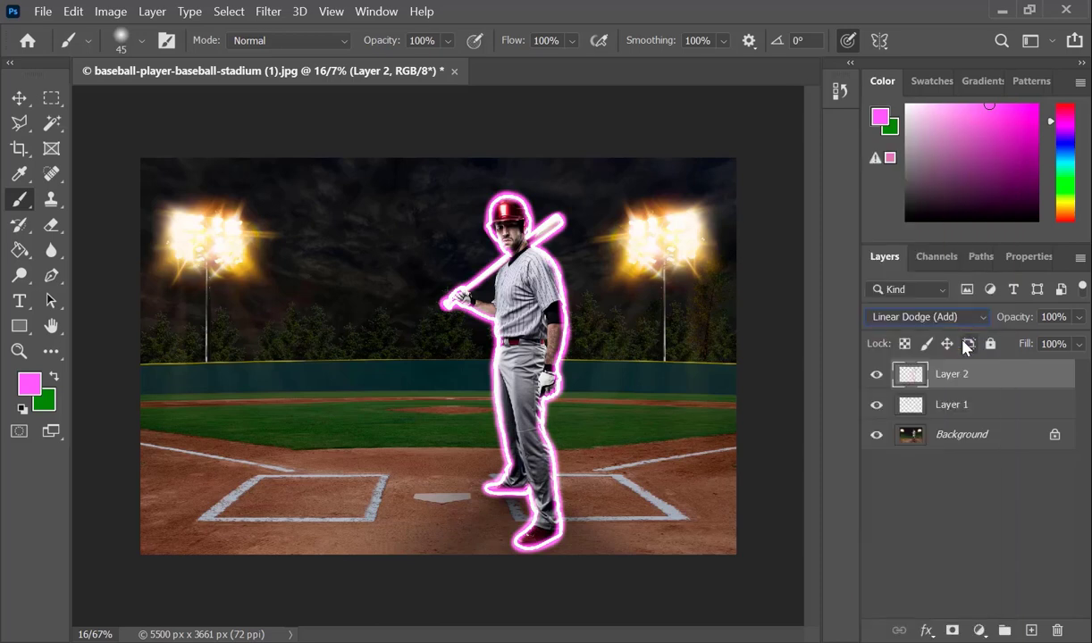
# Step: Apply a Gaussian Blur with a radius of 48/4 pixels to the pink glow on Layer 2
pyautogui.click(267, 12)
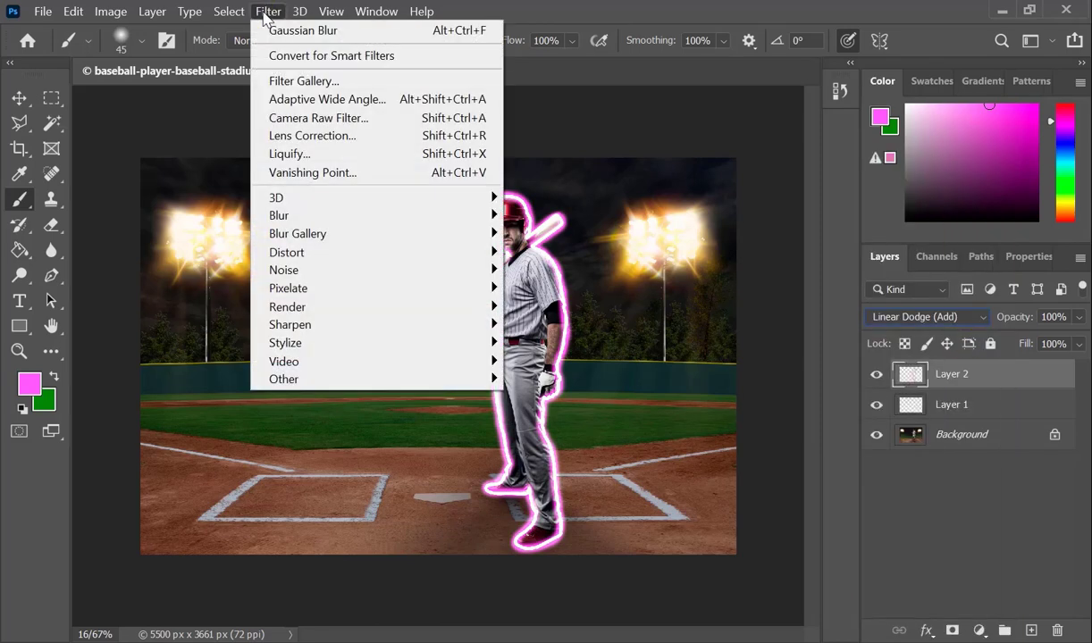
pyautogui.moveTo(329, 224)
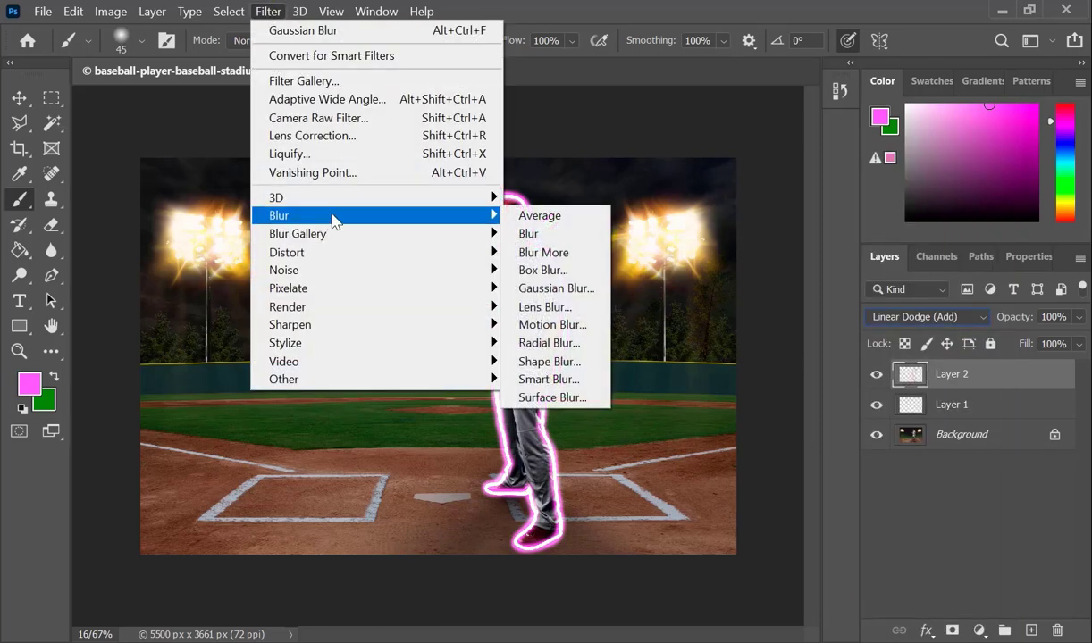
pyautogui.click(563, 288)
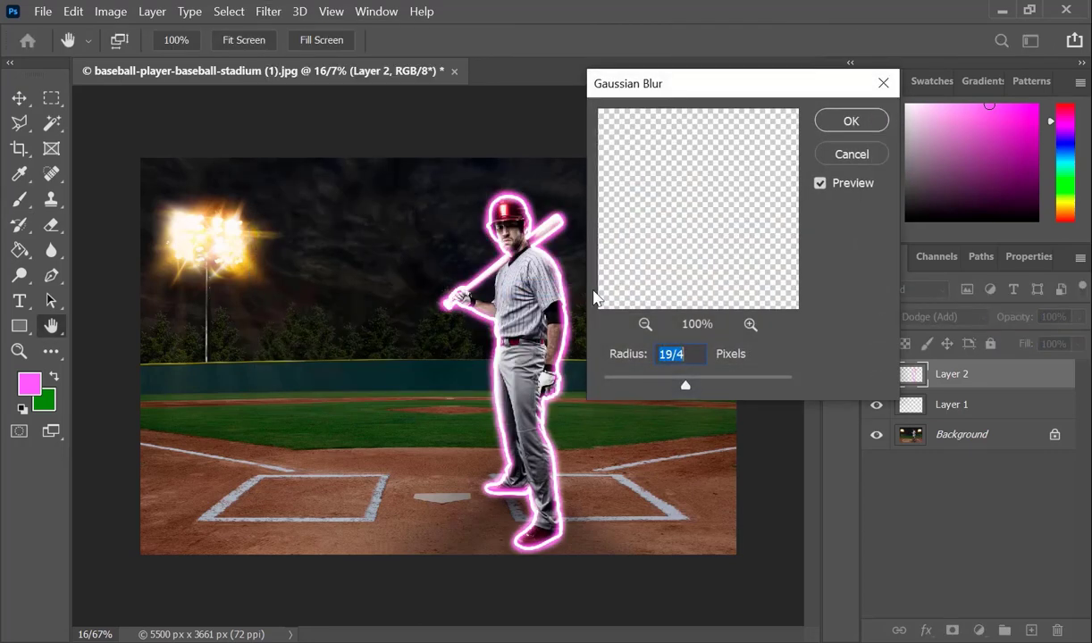
pyautogui.moveTo(686, 388); pyautogui.dragTo(706, 386)
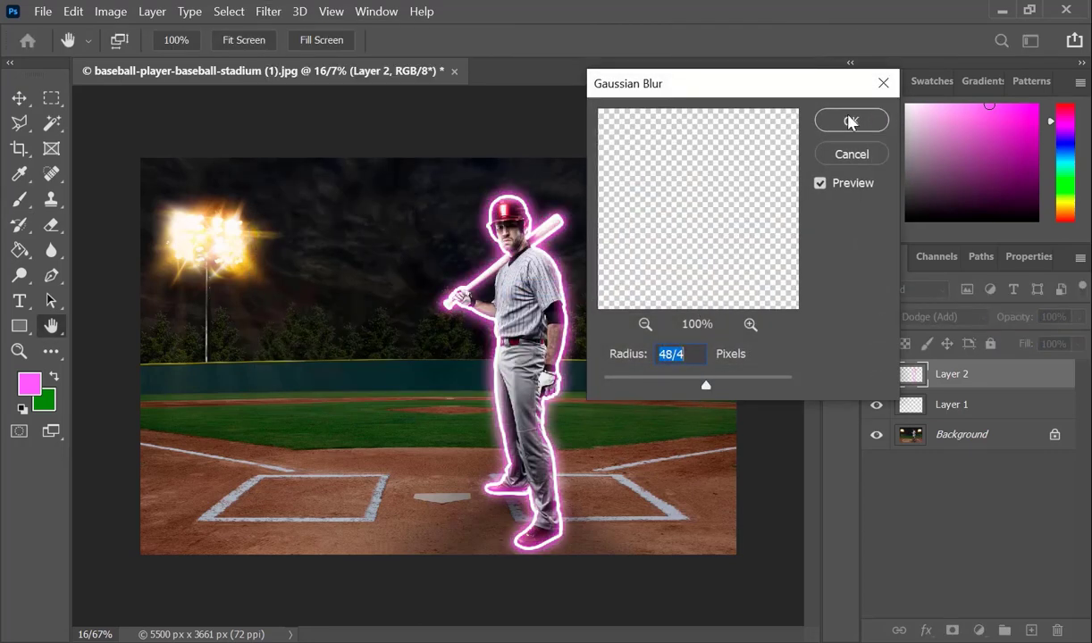
pyautogui.click(850, 121)
pyautogui.press('b')
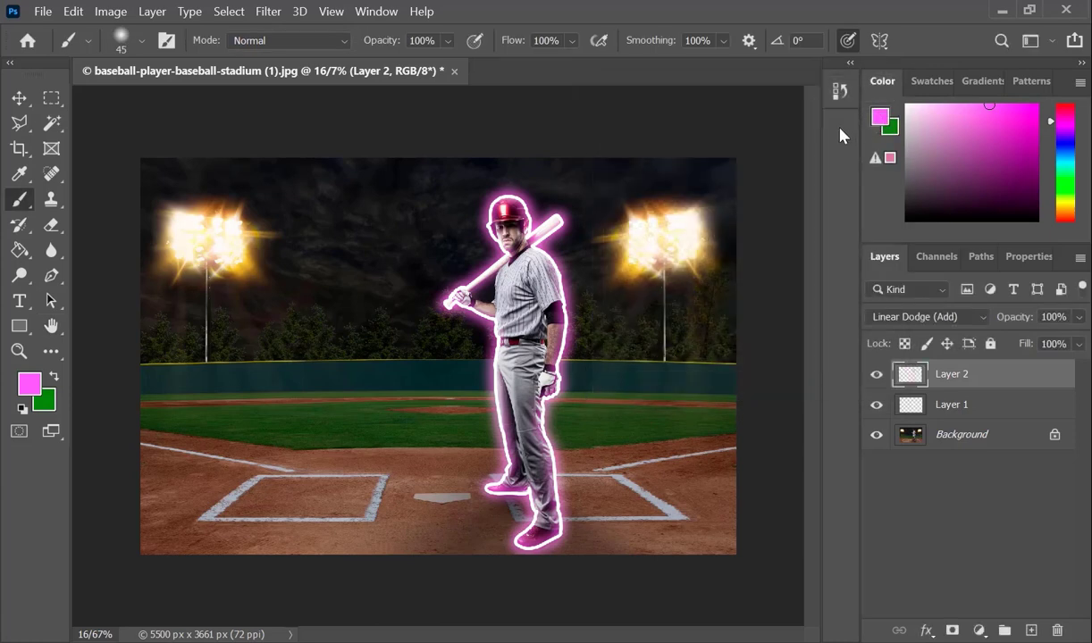
# Step: Add a Curves adjustment layer with an S-curve, anchoring the shadows and raising the highlights from input 168 to output 206
pyautogui.hotkey('ctrl', 'shift', 'capslock')
pyautogui.click(979, 631)
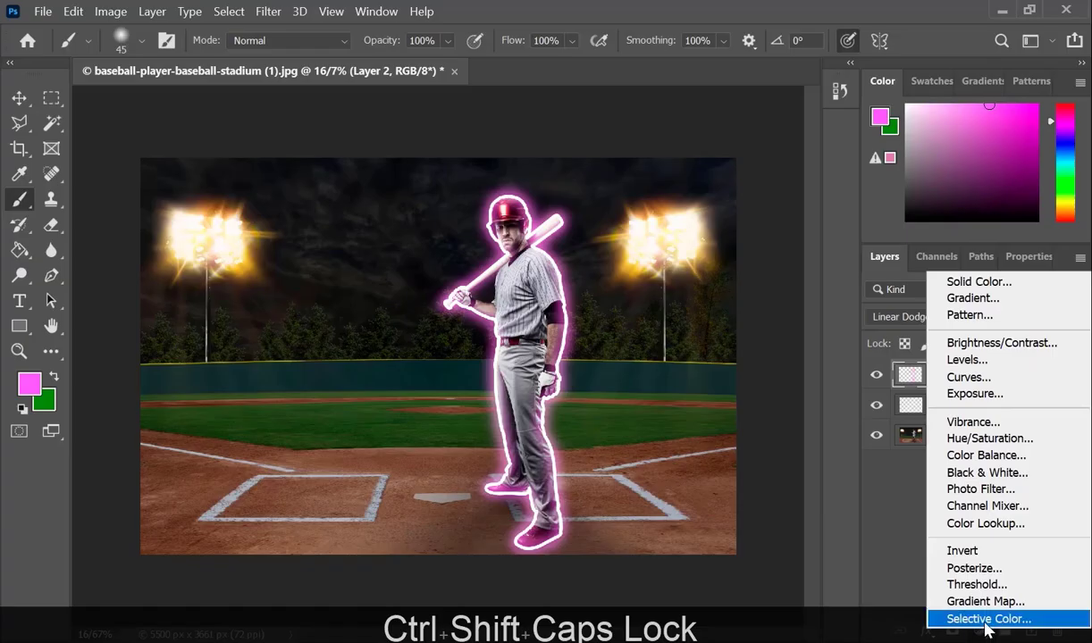
pyautogui.click(989, 380)
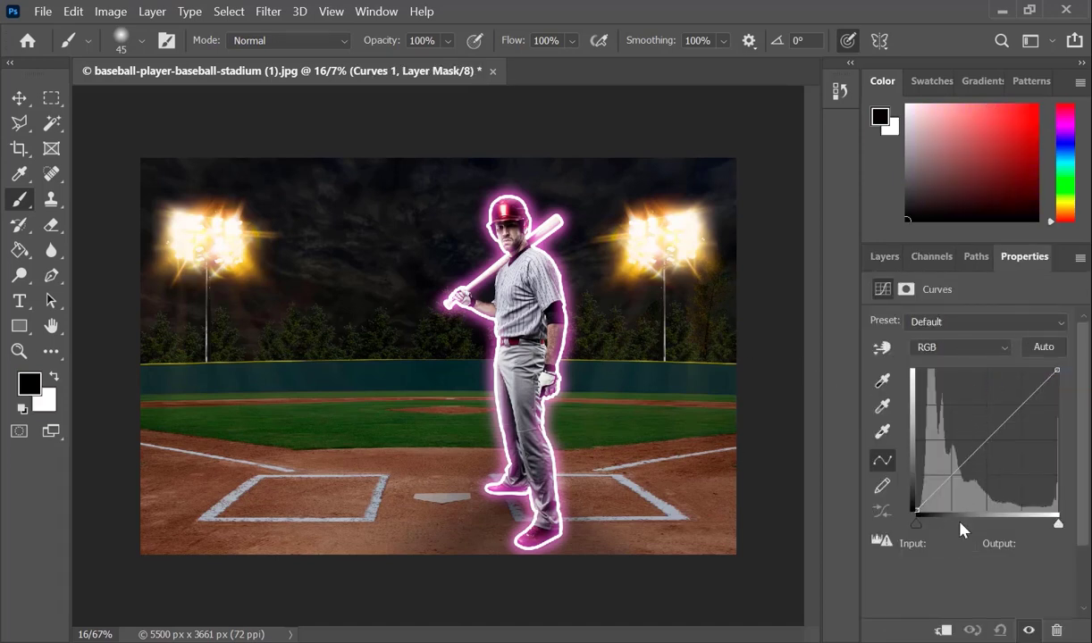
pyautogui.moveTo(949, 479)
pyautogui.mouseDown()
pyautogui.moveTo(940, 482)
pyautogui.moveTo(950, 480)
pyautogui.mouseUp()
pyautogui.moveTo(1020, 410); pyautogui.dragTo(1009, 396)
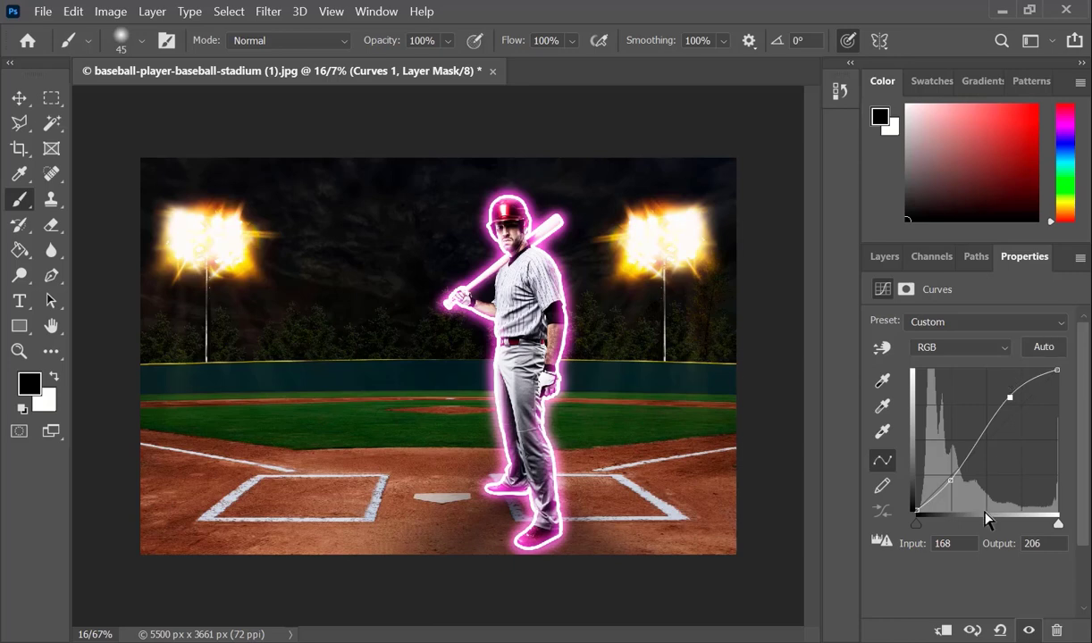
pyautogui.click(880, 257)
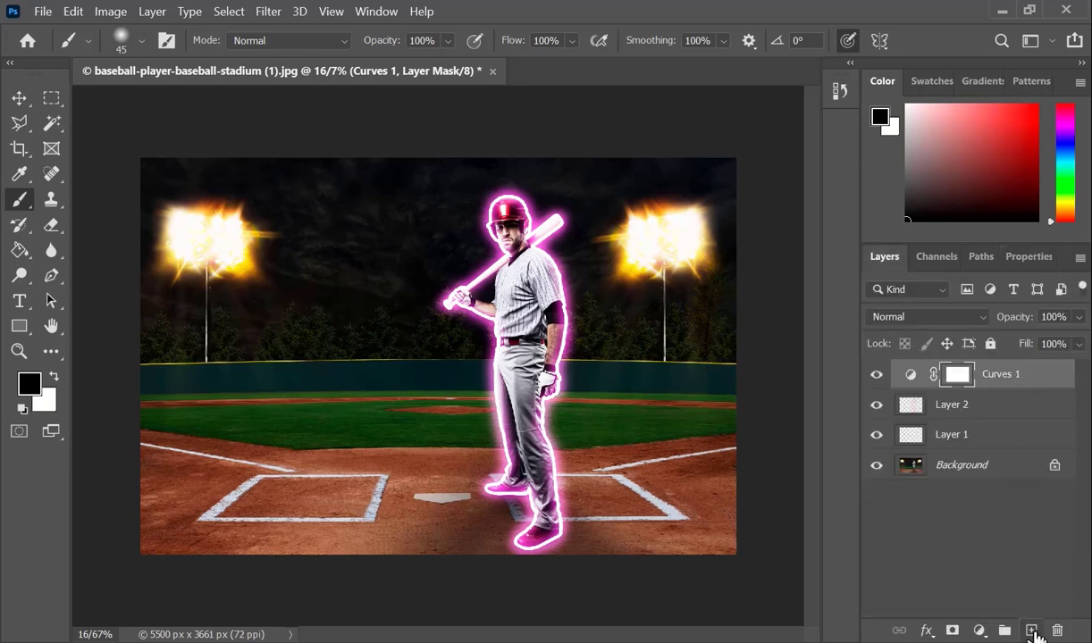
# Step: On a new layer above the Curves adjustment, paint pink around the entire player outline with a 250 px soft round brush
pyautogui.click(1032, 632)
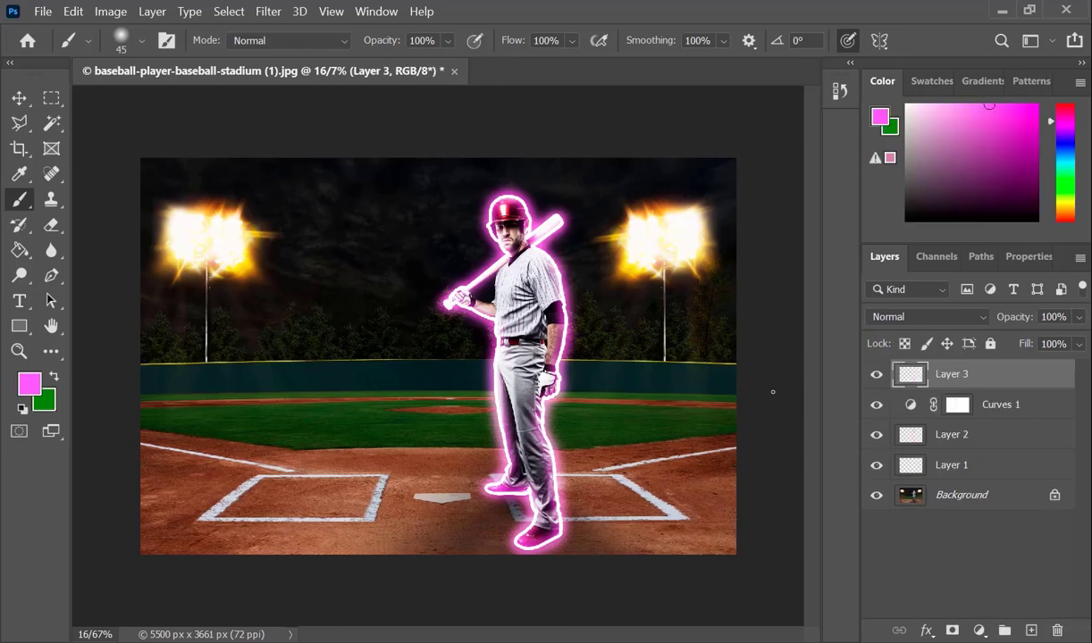
pyautogui.press('b')
pyautogui.rightClick(498, 291)
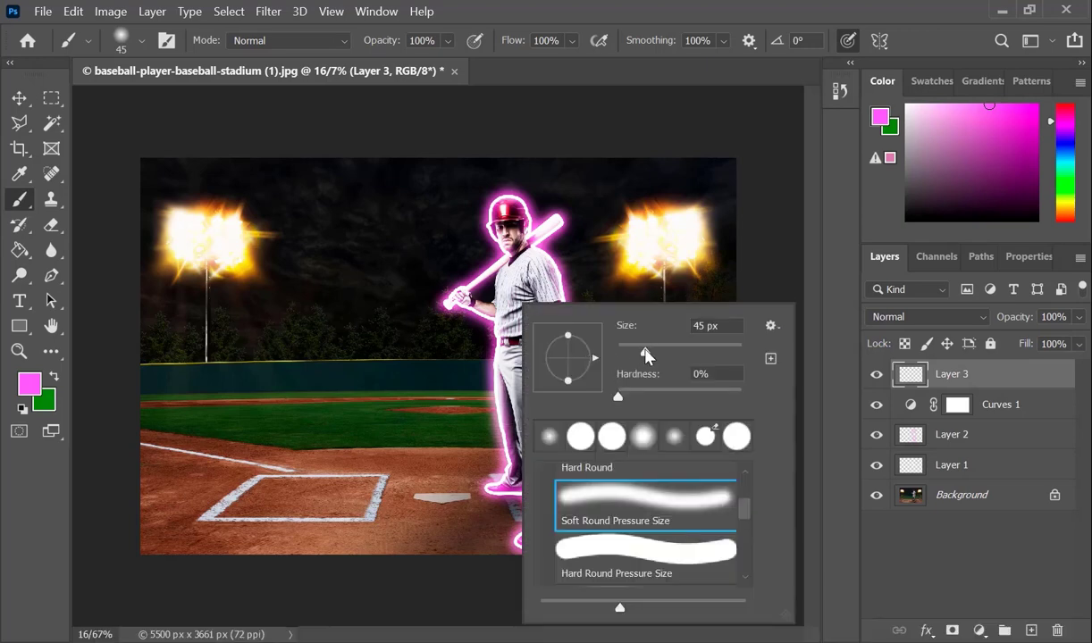
pyautogui.moveTo(646, 354)
pyautogui.mouseDown()
pyautogui.moveTo(695, 353)
pyautogui.moveTo(683, 355)
pyautogui.mouseUp()
pyautogui.click(649, 500)
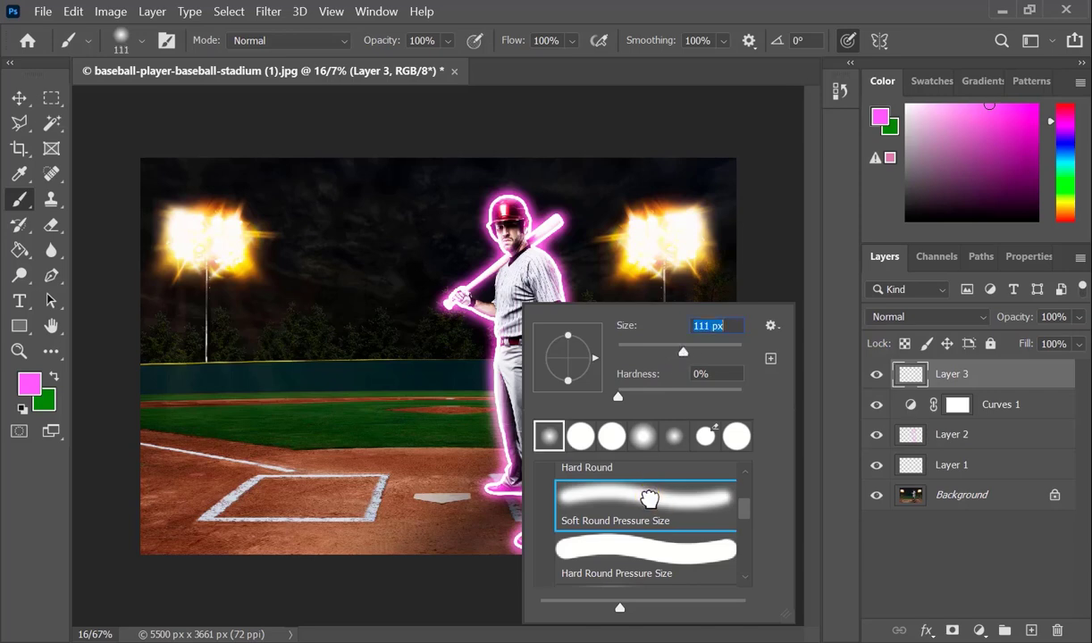
pyautogui.press('Return')
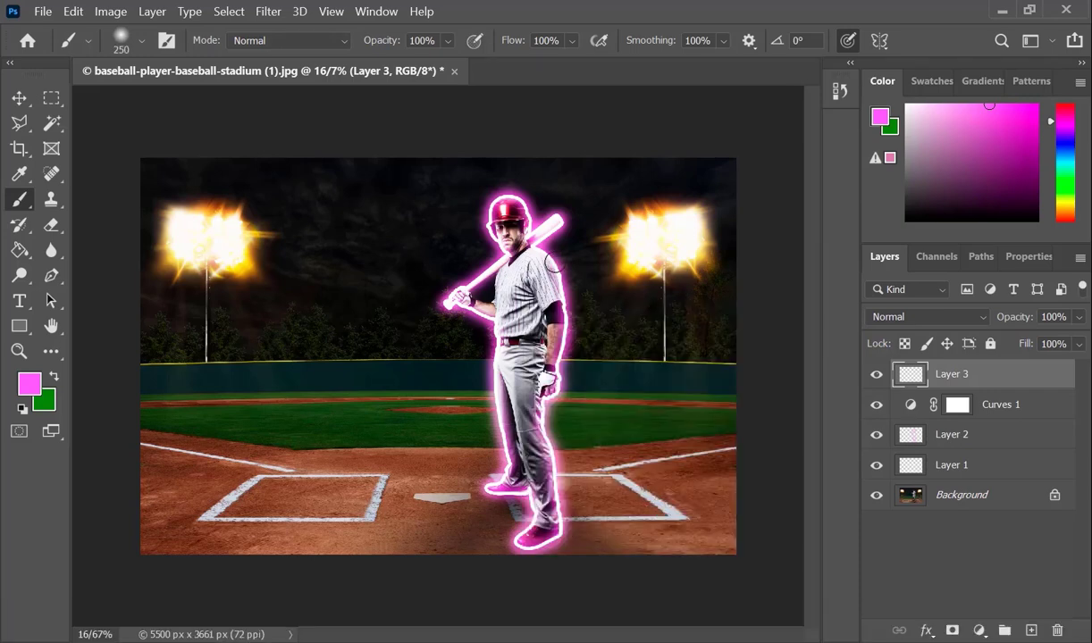
pyautogui.moveTo(565, 273)
pyautogui.mouseDown()
pyautogui.moveTo(569, 367)
pyautogui.moveTo(547, 415)
pyautogui.moveTo(568, 530)
pyautogui.moveTo(523, 556)
pyautogui.moveTo(486, 489)
pyautogui.moveTo(502, 465)
pyautogui.moveTo(489, 335)
pyautogui.moveTo(443, 297)
pyautogui.moveTo(491, 253)
pyautogui.moveTo(486, 208)
pyautogui.moveTo(499, 189)
pyautogui.moveTo(530, 199)
pyautogui.moveTo(528, 234)
pyautogui.moveTo(554, 222)
pyautogui.moveTo(526, 243)
pyautogui.mouseUp()
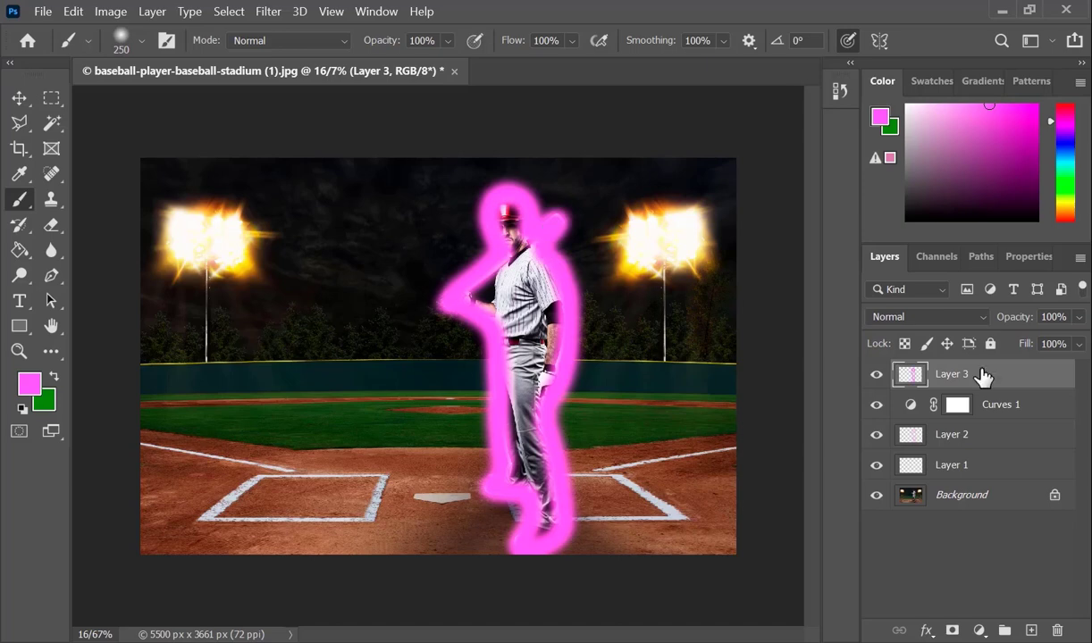
# Step: Set Layer 3 to Linear Dodge (Add) blending at 64% opacity
pyautogui.click(983, 319)
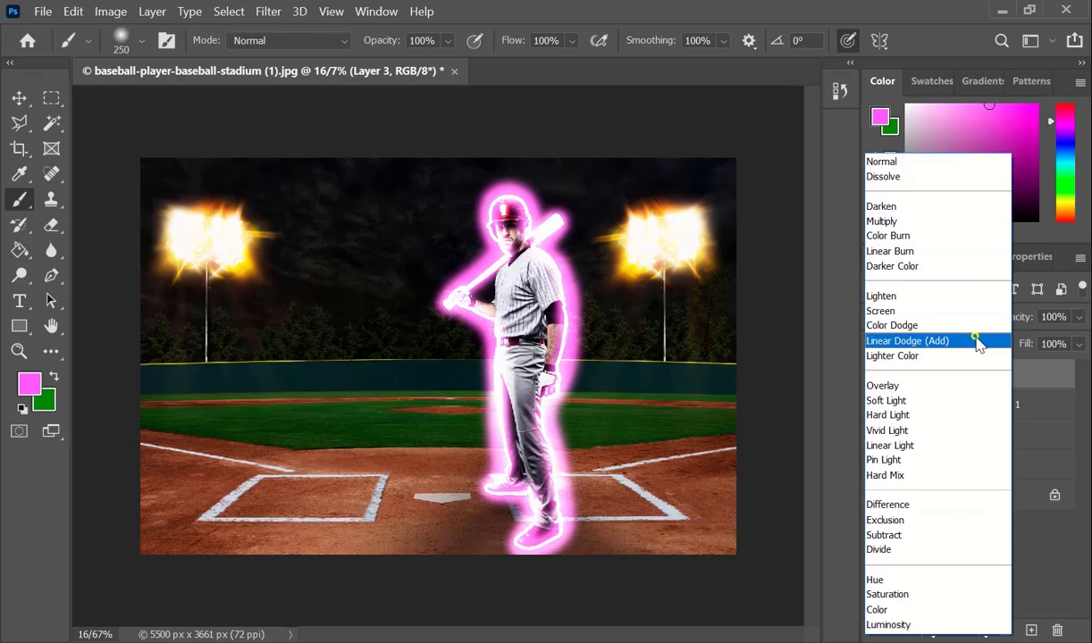
pyautogui.click(978, 343)
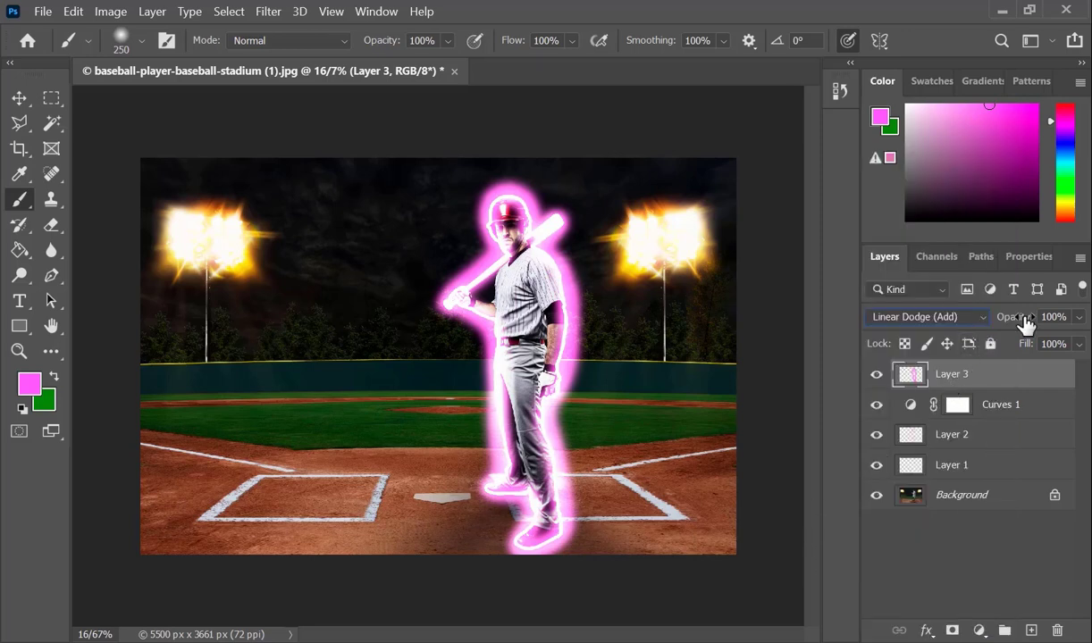
pyautogui.moveTo(1024, 323); pyautogui.dragTo(991, 332)
# Step: Apply a Gaussian Blur with a radius of 112/9 pixels to the wide pink glow on Layer 3
pyautogui.click(268, 11)
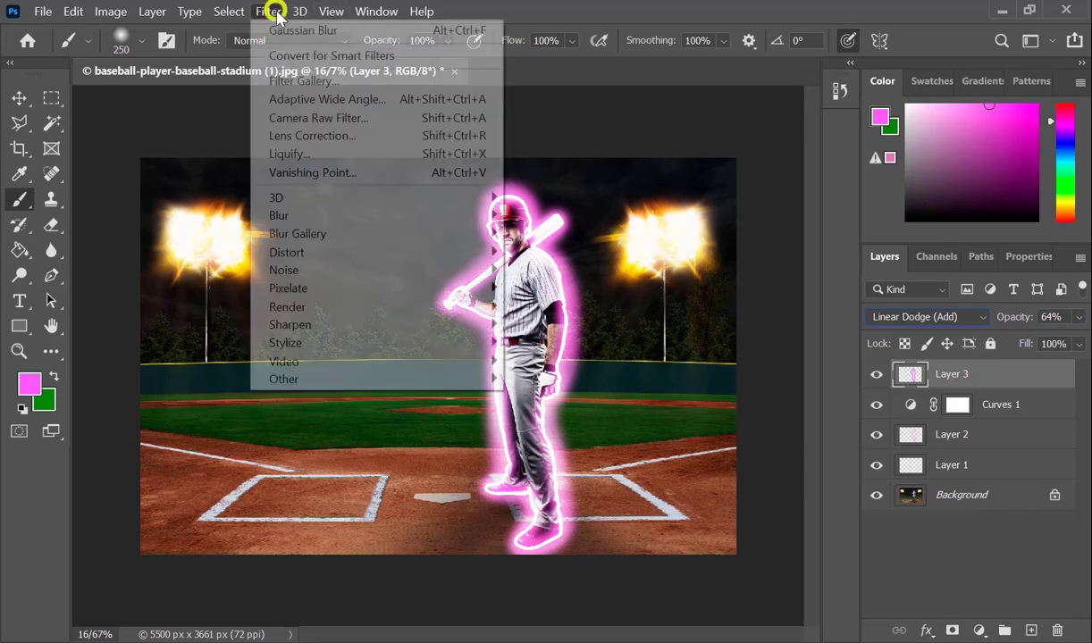
pyautogui.moveTo(425, 219)
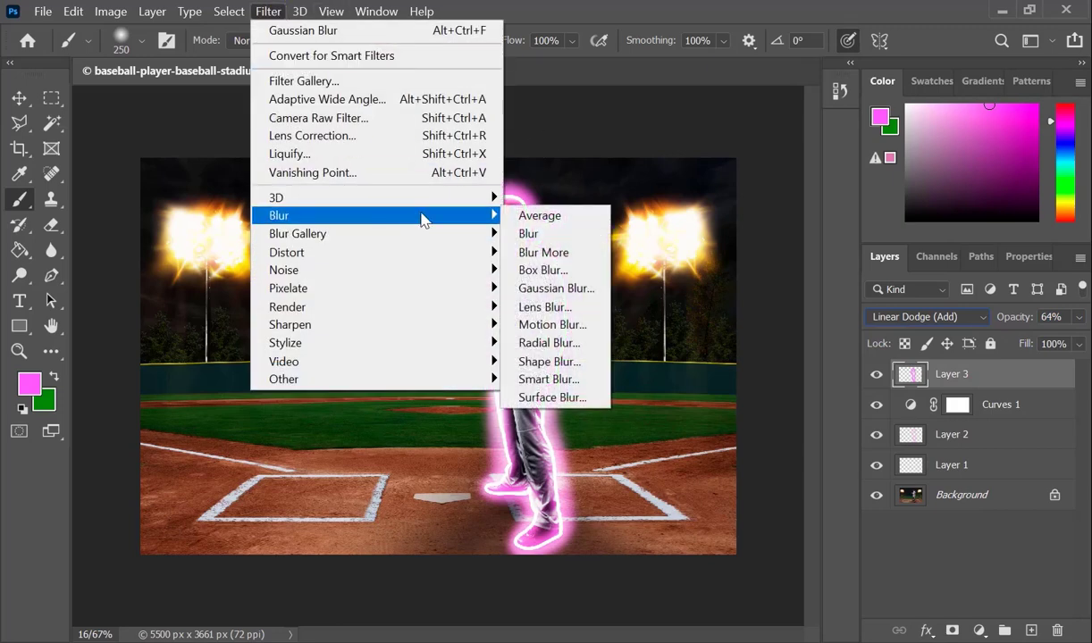
pyautogui.click(557, 287)
pyautogui.click(730, 386)
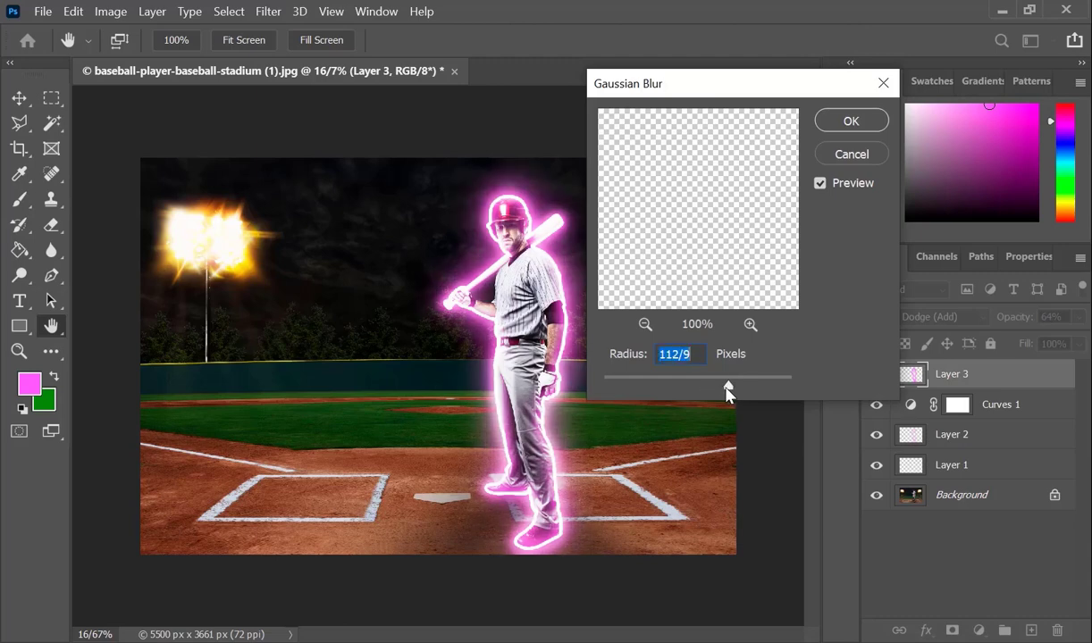
pyautogui.click(850, 123)
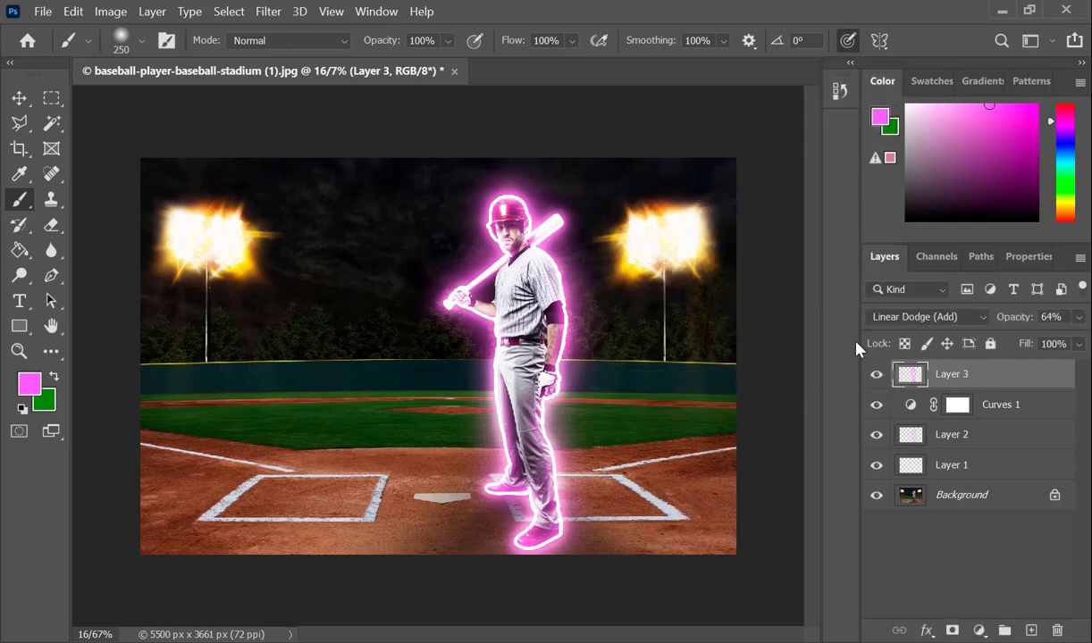
# Step: Use Hue/Saturation on Layer 3 to set the glow's saturation to +43 and lightness to +17
pyautogui.hotkey('ctrl', 'u')
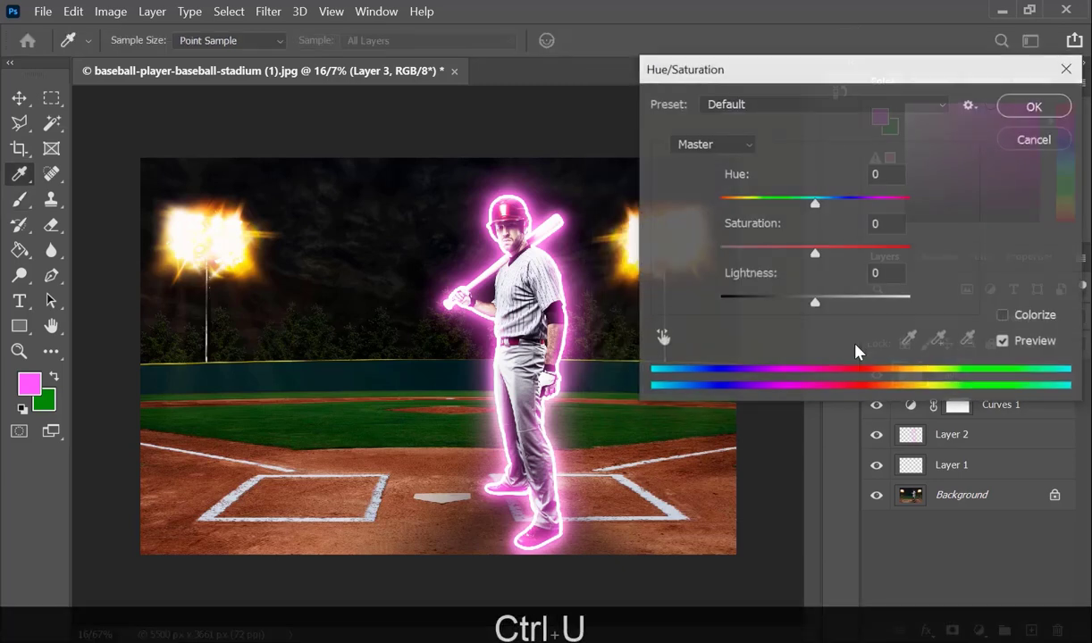
pyautogui.moveTo(748, 225); pyautogui.dragTo(790, 230)
pyautogui.moveTo(748, 274)
pyautogui.mouseDown()
pyautogui.moveTo(794, 280)
pyautogui.moveTo(764, 284)
pyautogui.mouseUp()
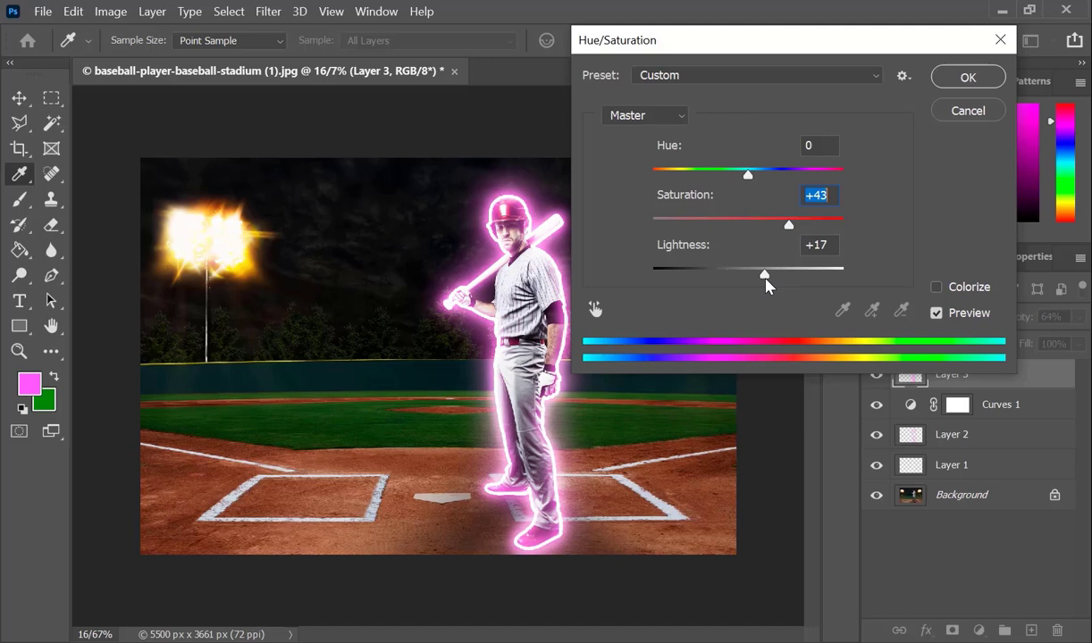
# Step: Shift the hue of the Layer 3 glow toward blue and apply the Hue/Saturation adjustment
pyautogui.hotkey('shift', 'Up')
pyautogui.hotkey('shift', 'Up')
pyautogui.hotkey('shift', 'Up')
pyautogui.hotkey('shift', 'Up')
pyautogui.hotkey('shift', 'Up')
pyautogui.hotkey('shift', 'Up')
pyautogui.moveTo(748, 175)
pyautogui.mouseDown()
pyautogui.moveTo(676, 188)
pyautogui.moveTo(618, 176)
pyautogui.moveTo(725, 184)
pyautogui.moveTo(701, 183)
pyautogui.mouseUp()
pyautogui.click(968, 78)
pyautogui.press('b')
# Step: Apply a 49/8-pixel Gaussian Blur to the bluish glow on Layer 3, and duplicate the layer with the copy at 47% opacity
pyautogui.click(268, 12)
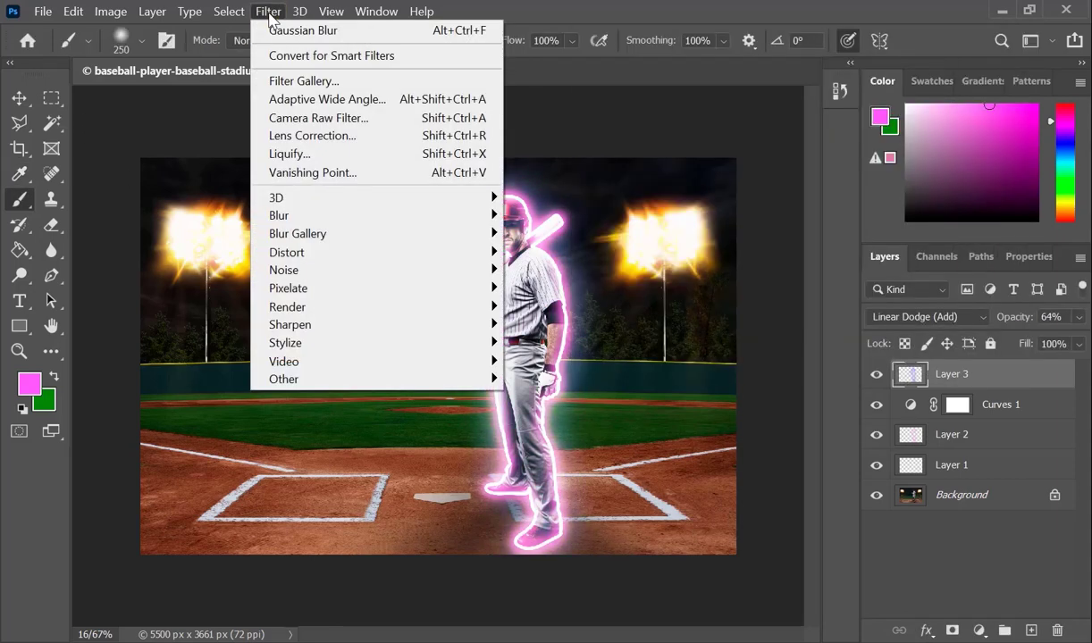
pyautogui.moveTo(419, 221)
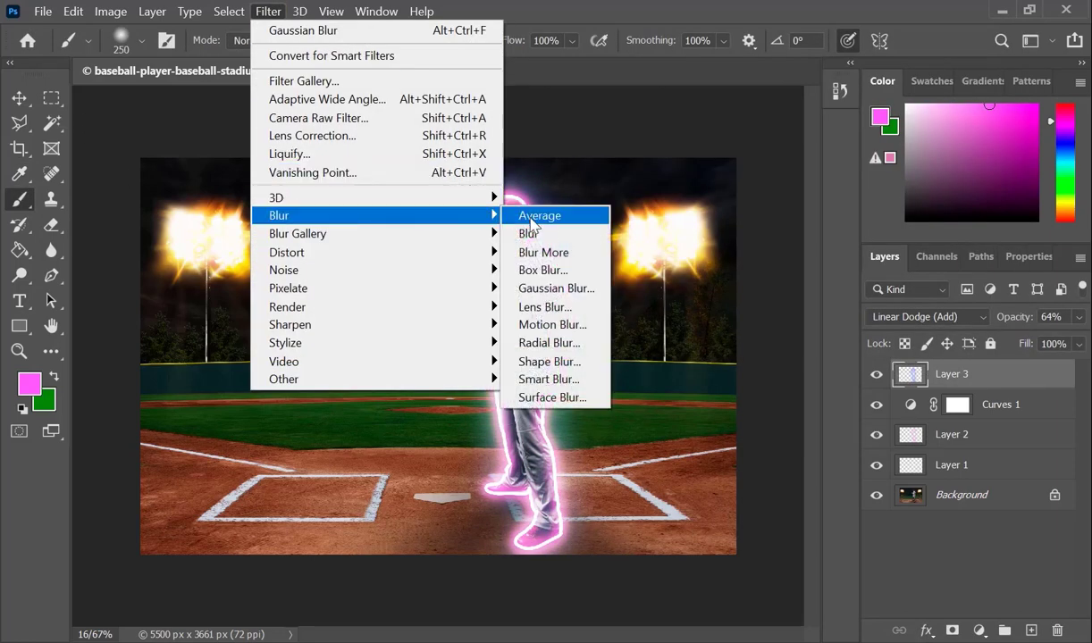
pyautogui.click(545, 287)
pyautogui.moveTo(727, 391); pyautogui.dragTo(707, 390)
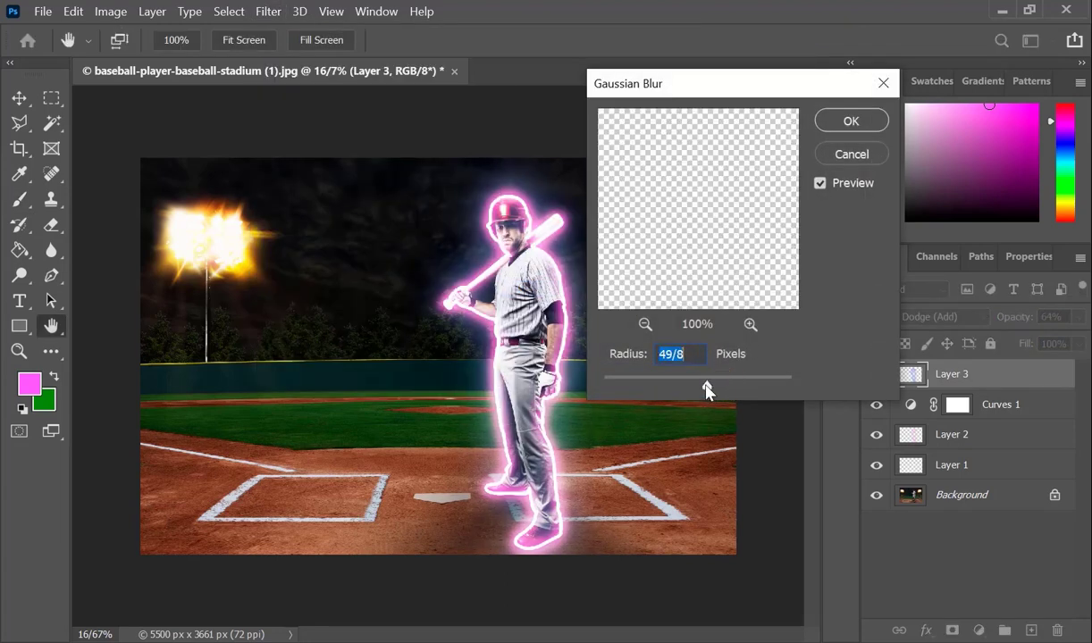
pyautogui.click(851, 125)
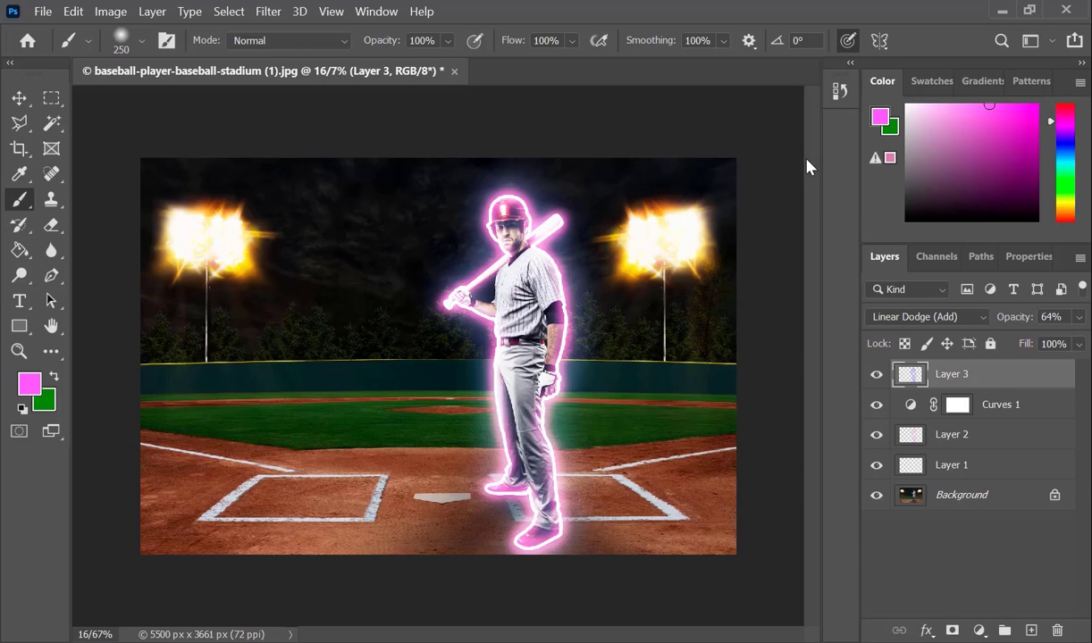
pyautogui.hotkey('ctrl', 'j')
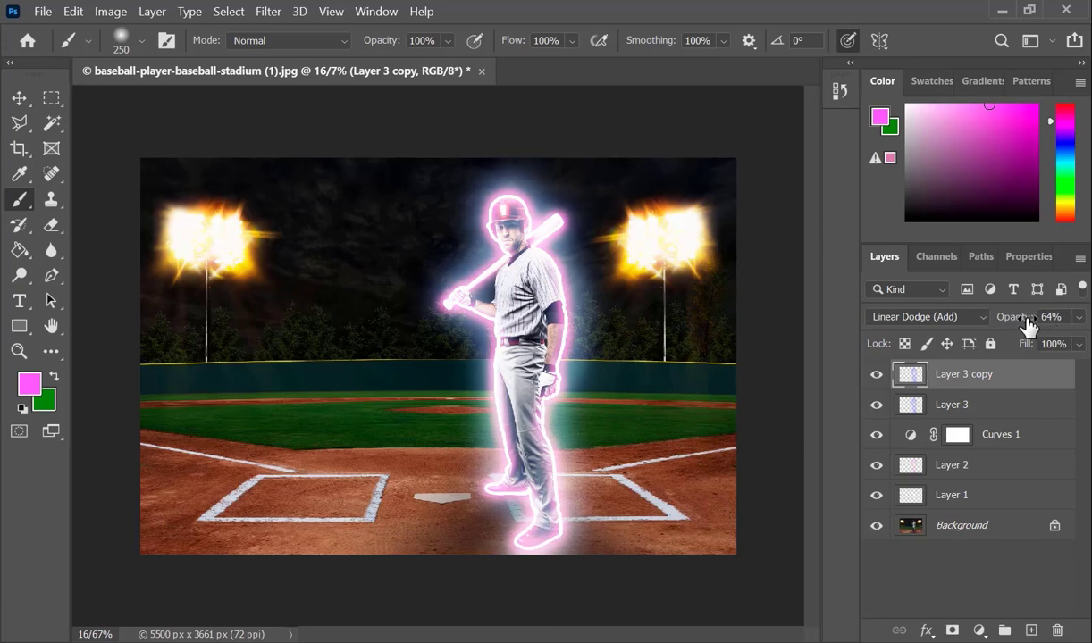
pyautogui.moveTo(1026, 323); pyautogui.dragTo(1010, 328)
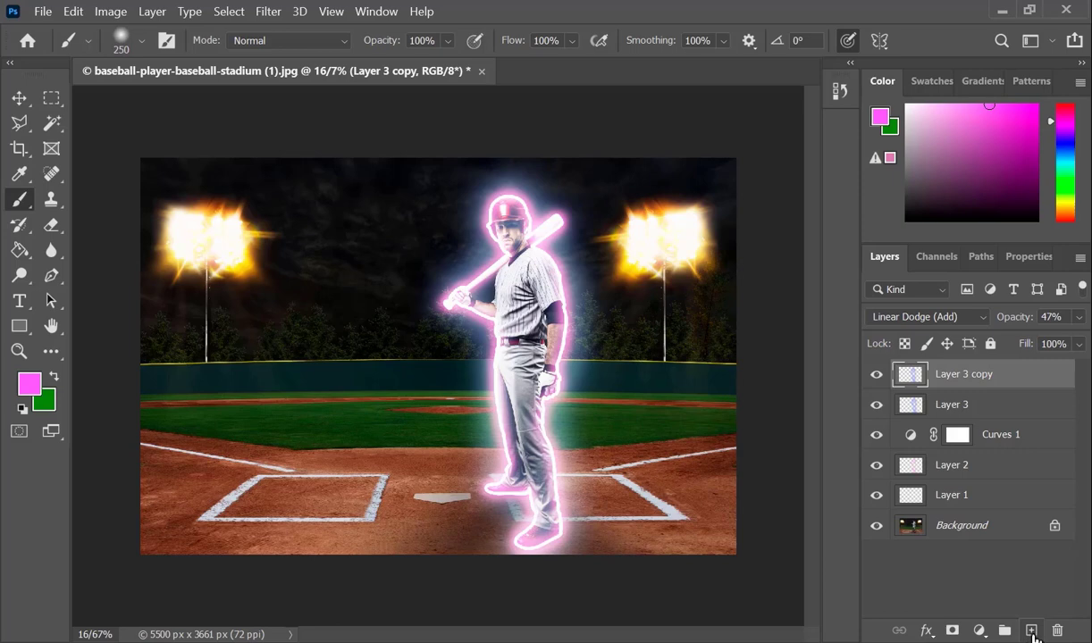
# Step: Create a new layer above the glow layers and set the soft round brush size to 17 px
pyautogui.click(1032, 630)
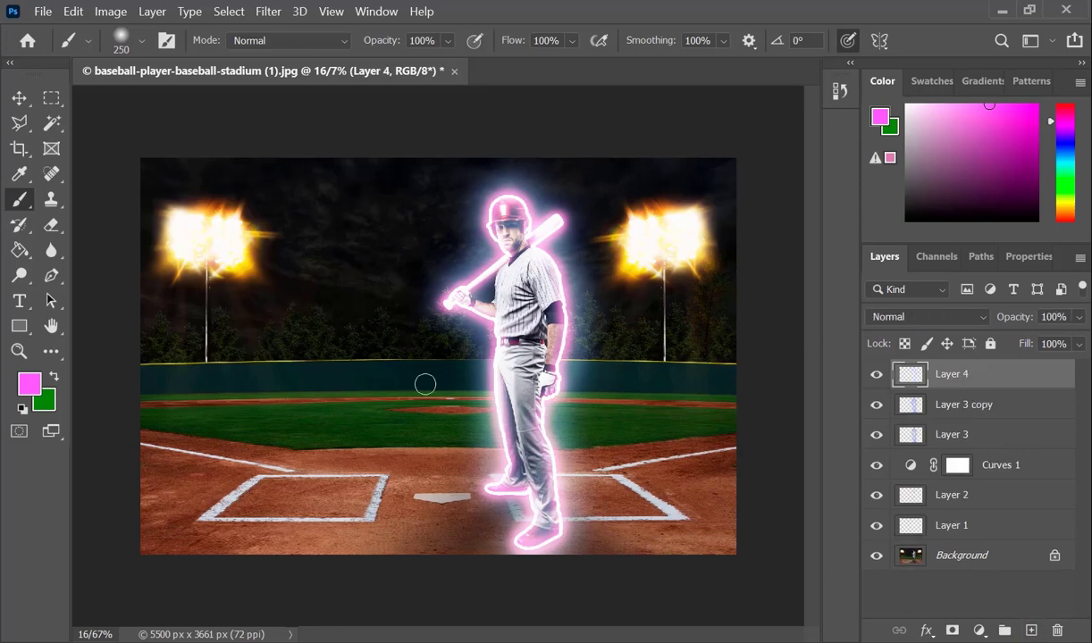
pyautogui.press('b')
pyautogui.rightClick(525, 306)
pyautogui.moveTo(724, 367); pyautogui.dragTo(637, 361)
pyautogui.click(682, 517)
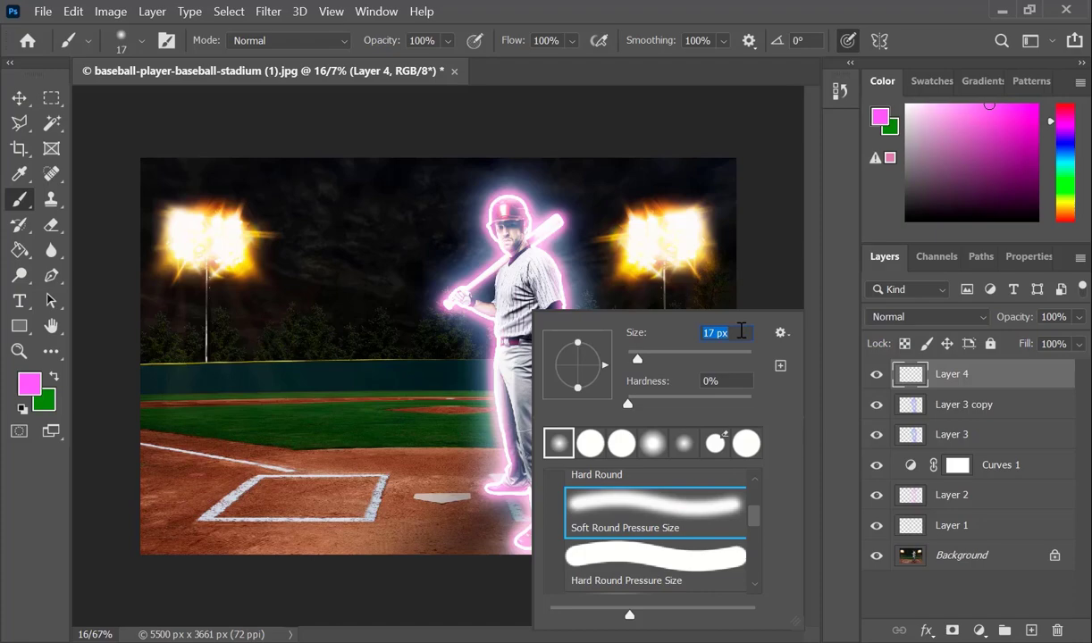
pyautogui.press('Return')
# Step: Set the brush opacity to 10% for painting faint pink light on the player's shirt
pyautogui.press('ctrl+KP_Add')
pyautogui.press('ctrl+KP_Add')
pyautogui.press('ctrl+KP_Add')
pyautogui.press('ctrl+KP_Add')
pyautogui.press('ctrl+KP_Add')
pyautogui.moveTo(726, 312); pyautogui.dragTo(549, 228)
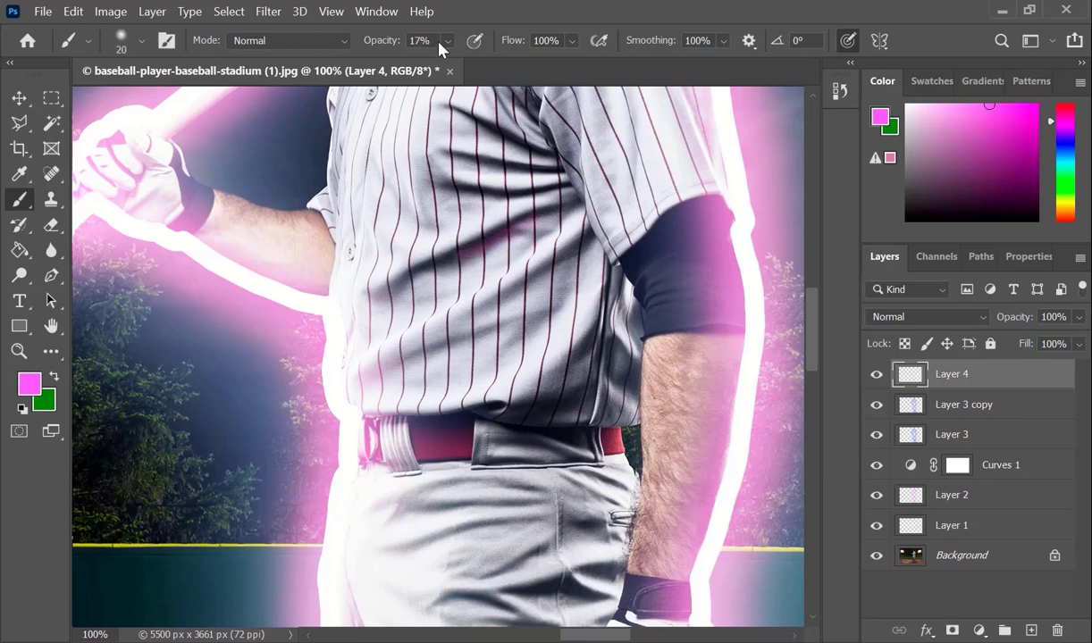
pyautogui.click(448, 40)
pyautogui.moveTo(445, 64); pyautogui.dragTo(452, 69)
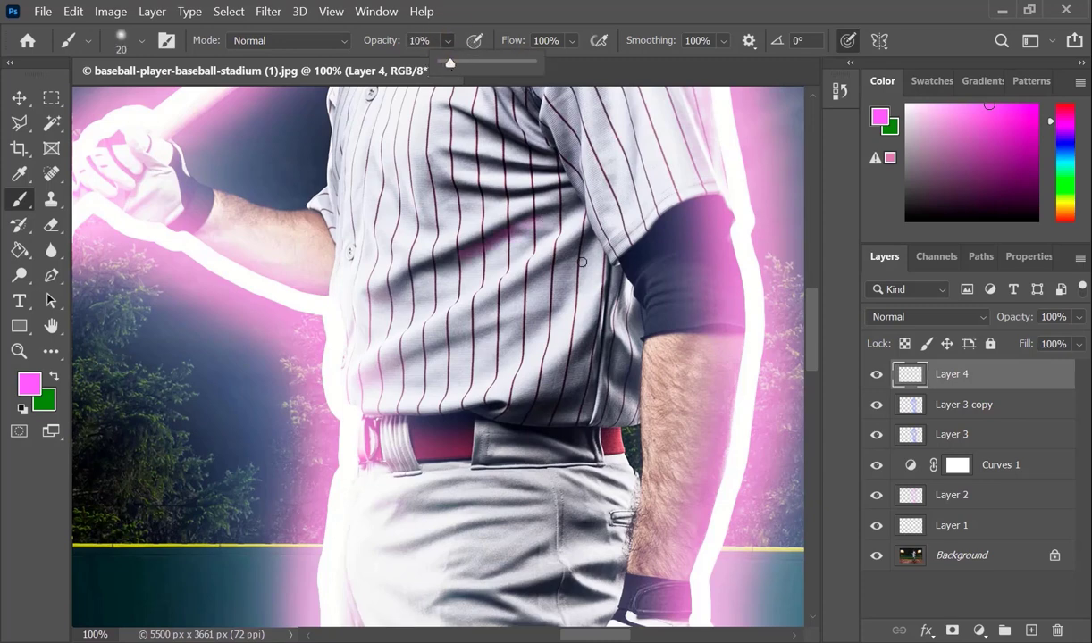
# Step: Paint faint pink light over the folds of the player's shirt, belt area, trousers and forearm on Layer 4
pyautogui.click(540, 243)
pyautogui.moveTo(493, 192); pyautogui.dragTo(527, 199)
pyautogui.moveTo(524, 170)
pyautogui.mouseDown()
pyautogui.moveTo(555, 173)
pyautogui.moveTo(544, 154)
pyautogui.mouseUp()
pyautogui.moveTo(433, 421); pyautogui.dragTo(504, 410)
pyautogui.moveTo(574, 595)
pyautogui.mouseDown()
pyautogui.moveTo(592, 597)
pyautogui.moveTo(560, 599)
pyautogui.mouseUp()
pyautogui.moveTo(609, 339); pyautogui.dragTo(629, 354)
pyautogui.moveTo(474, 233); pyautogui.dragTo(493, 288)
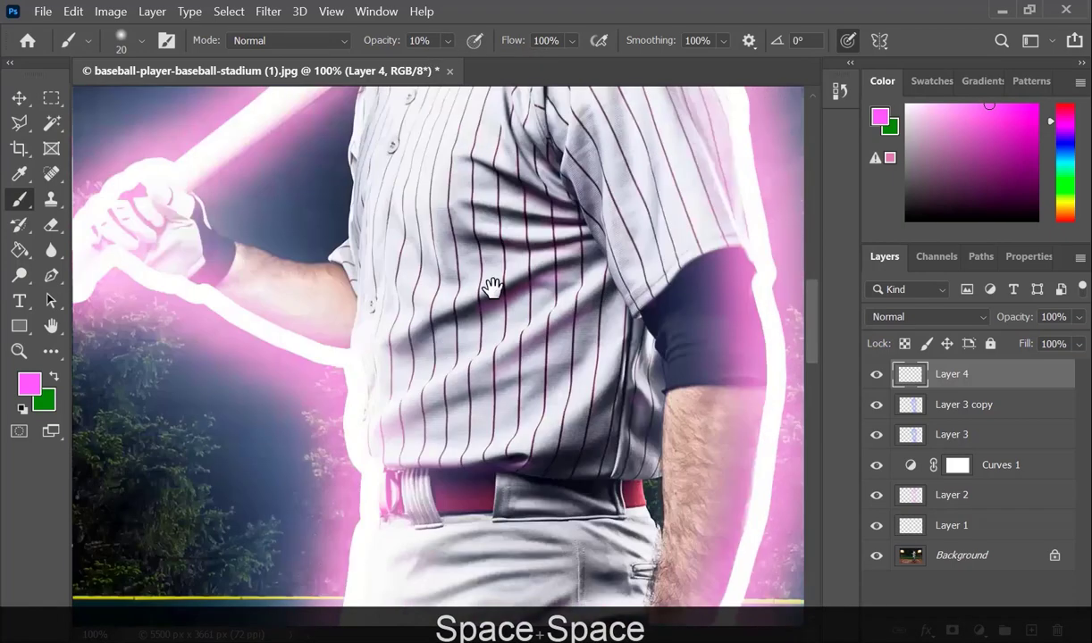
pyautogui.moveTo(505, 185); pyautogui.dragTo(510, 420)
pyautogui.moveTo(511, 138); pyautogui.dragTo(531, 351)
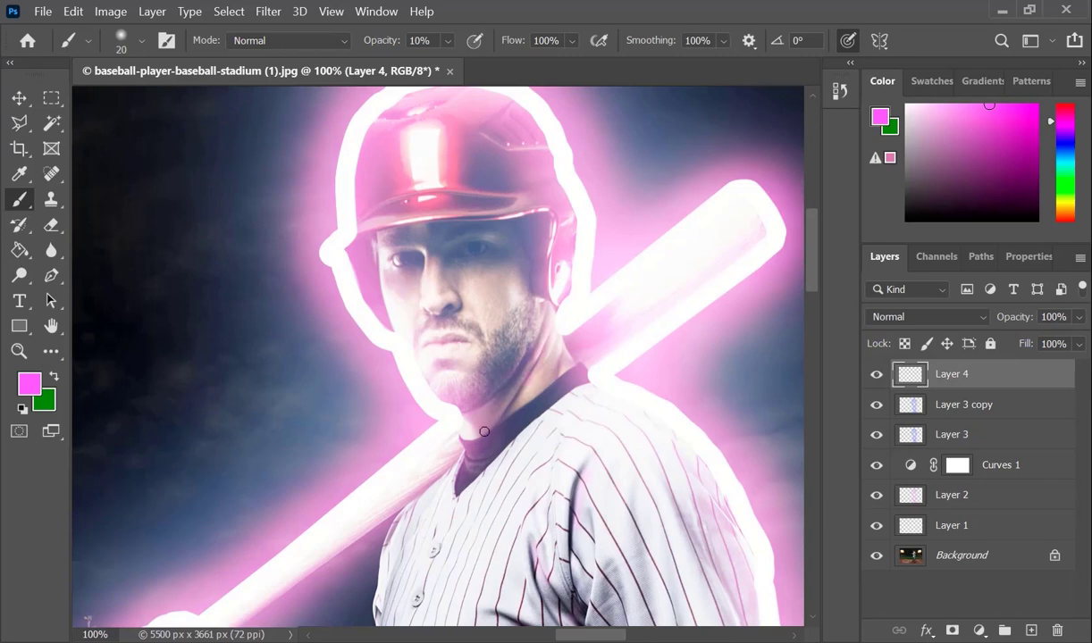
# Step: Apply a 115/8-pixel Gaussian Blur to the painted light on Layer 4 and set its blend mode to Linear Dodge (Add)
pyautogui.press('ctrl+KP_Add')
pyautogui.press('ctrl+KP_Add')
pyautogui.press('ctrl+KP_Subtract')
pyautogui.press('ctrl+KP_Subtract')
pyautogui.press('ctrl+KP_Subtract')
pyautogui.press('ctrl+KP_Subtract')
pyautogui.press('ctrl+KP_Subtract')
pyautogui.press('ctrl+KP_Subtract')
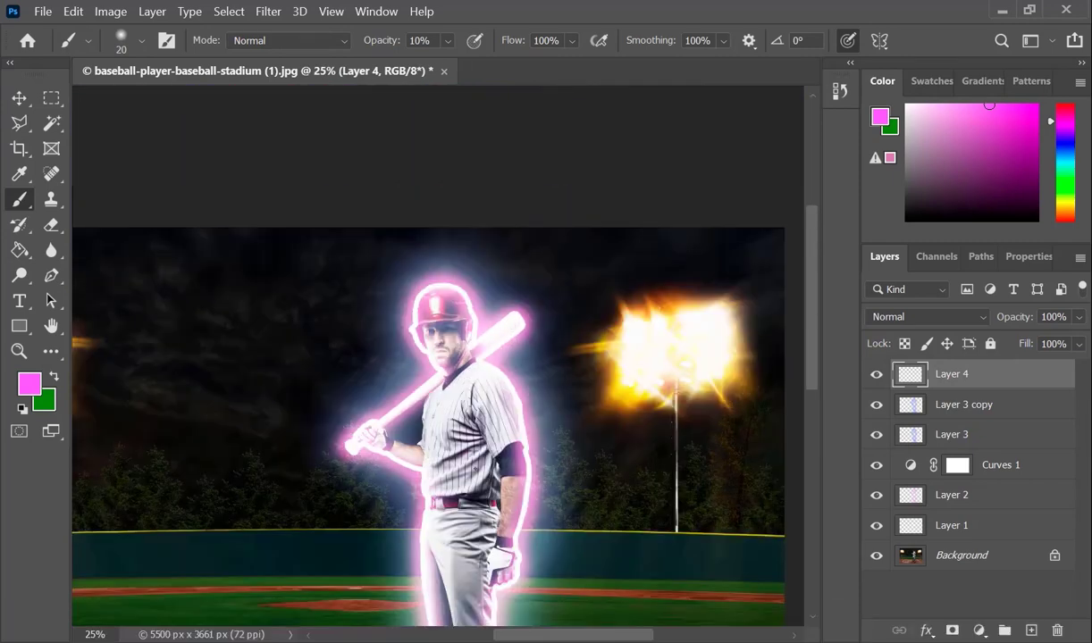
pyautogui.click(278, 15)
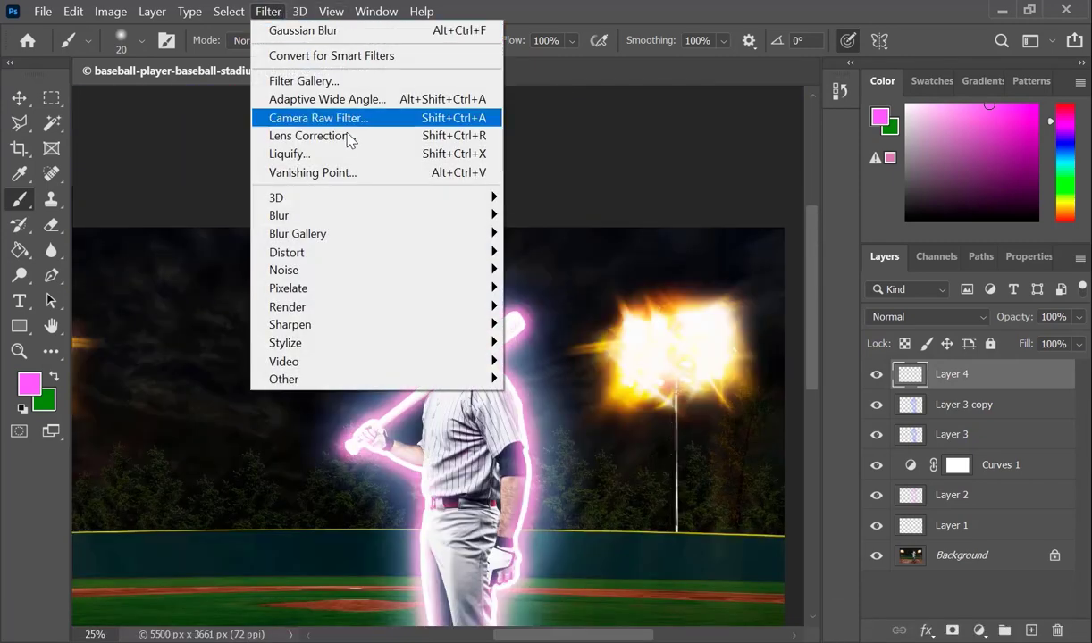
pyautogui.moveTo(480, 219)
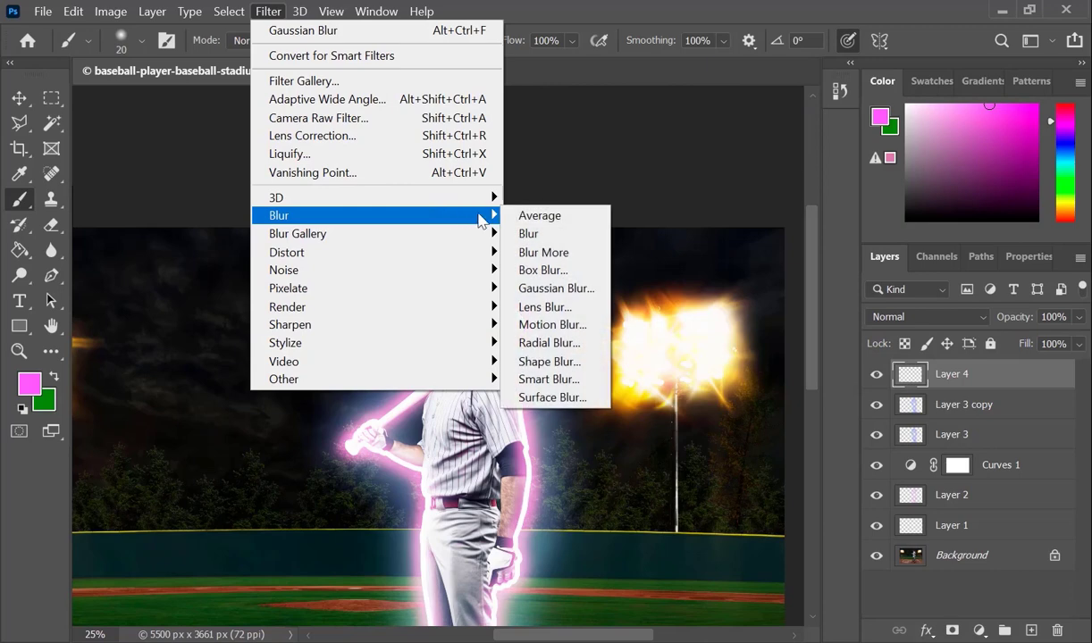
pyautogui.click(554, 287)
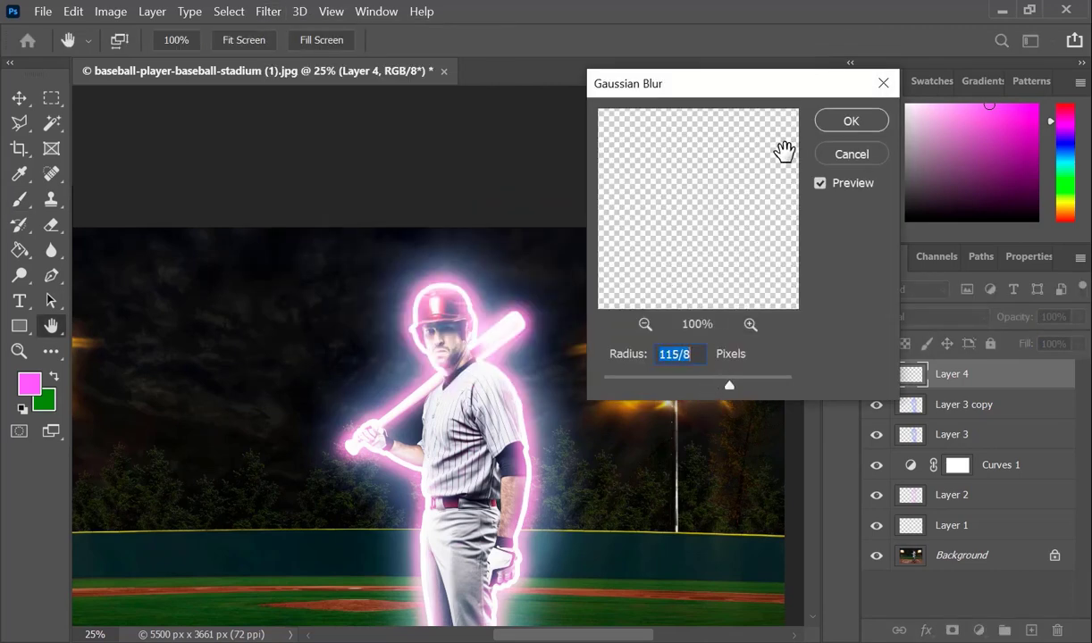
pyautogui.click(850, 123)
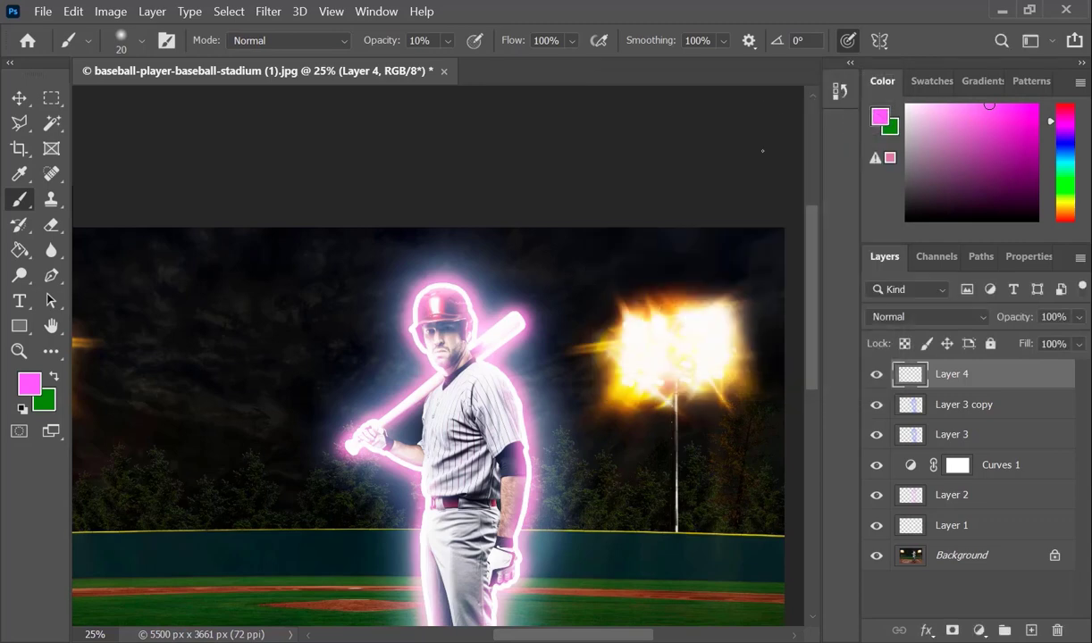
pyautogui.click(983, 318)
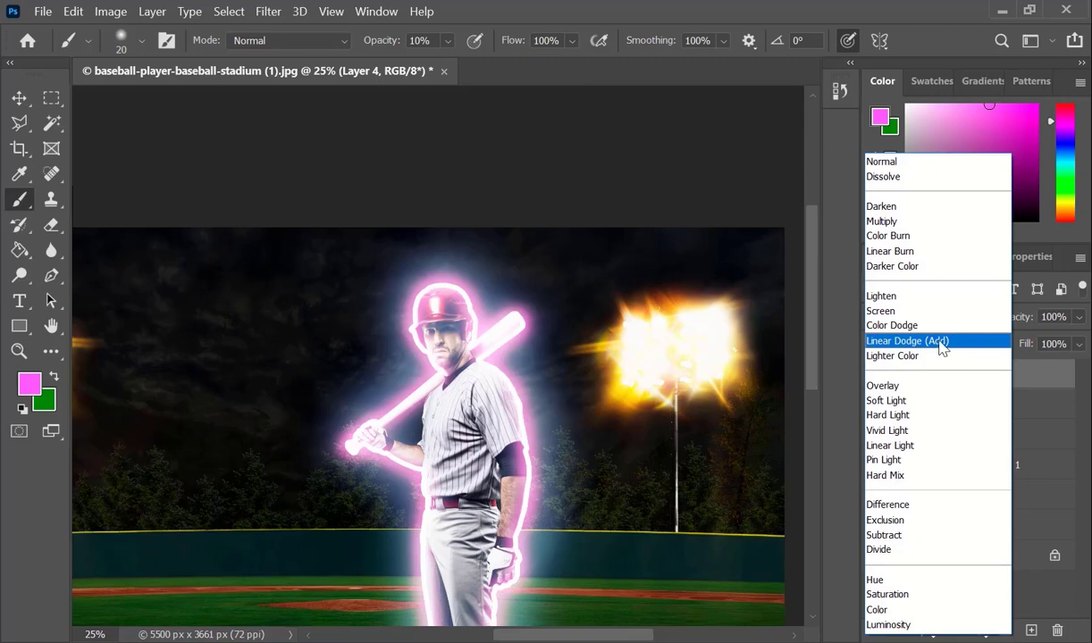
pyautogui.click(933, 348)
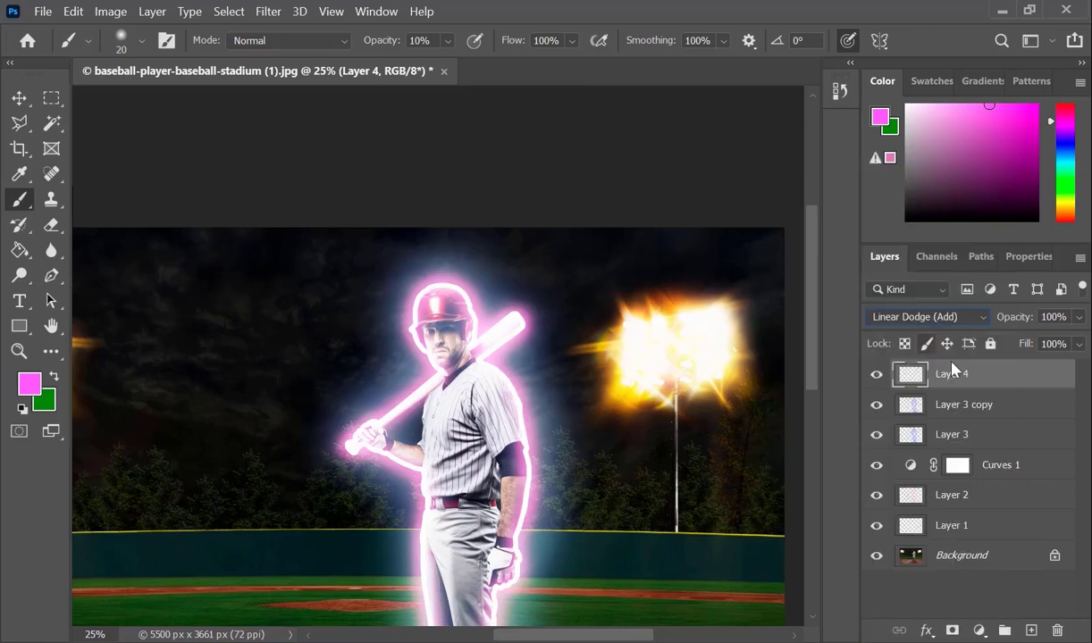
# Step: Select all layers from Layer 4 down to Background and merge them into one layer
pyautogui.hotkey('ctrl', '-')
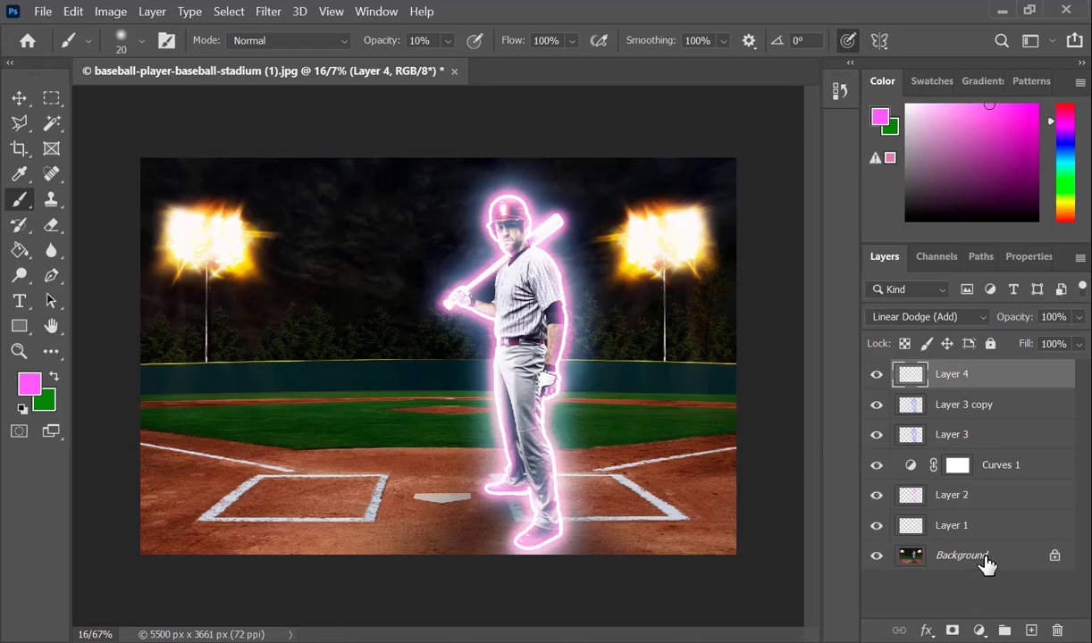
pyautogui.press('shift')
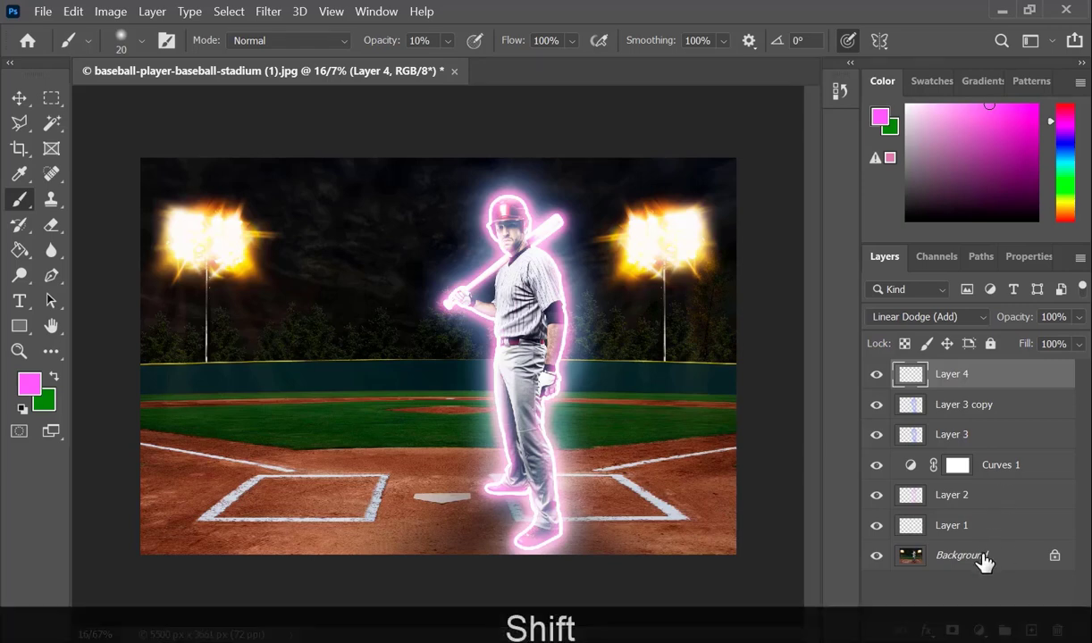
pyautogui.keyDown('shift'); pyautogui.click(983, 559); pyautogui.keyUp('shift')
pyautogui.rightClick(984, 560)
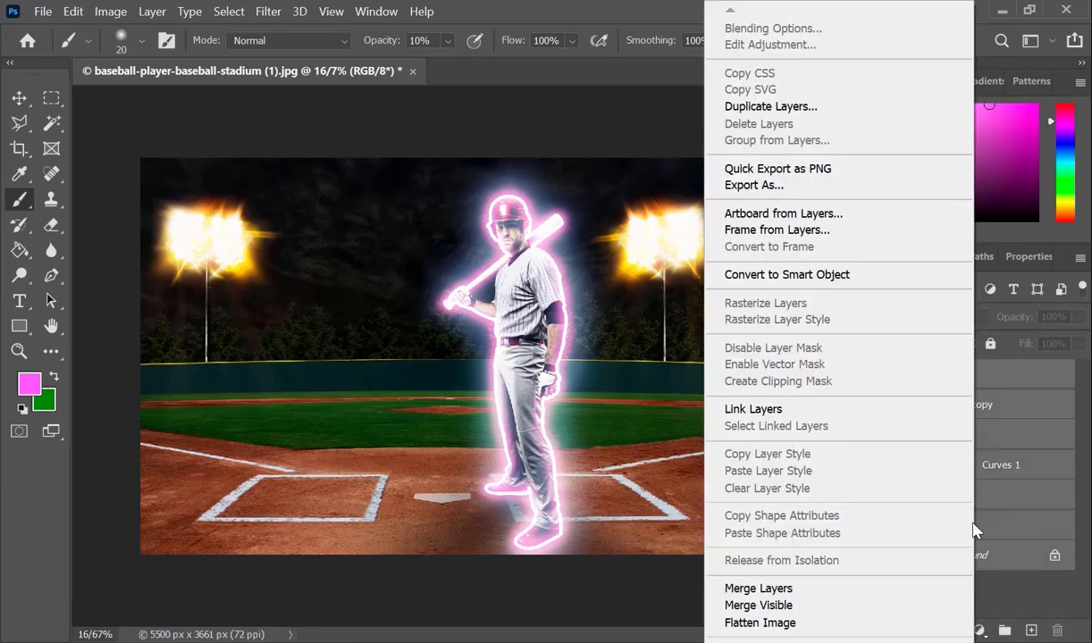
pyautogui.click(774, 588)
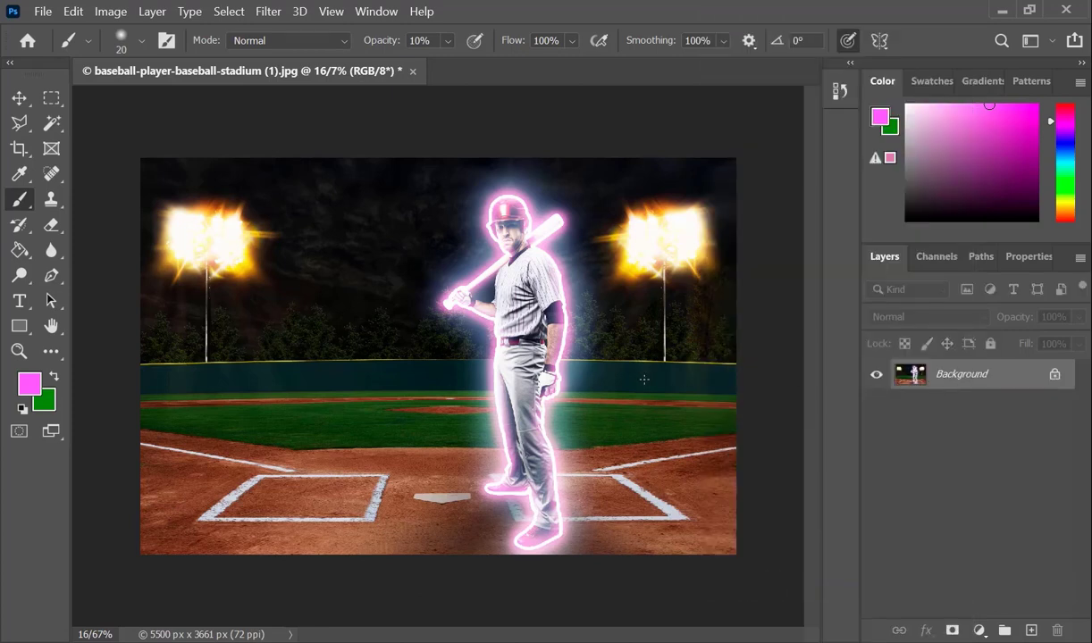
# Step: Start a Camera Raw Filter on the merged image and set its Temperature to +14 and Tint to +8
pyautogui.click(270, 12)
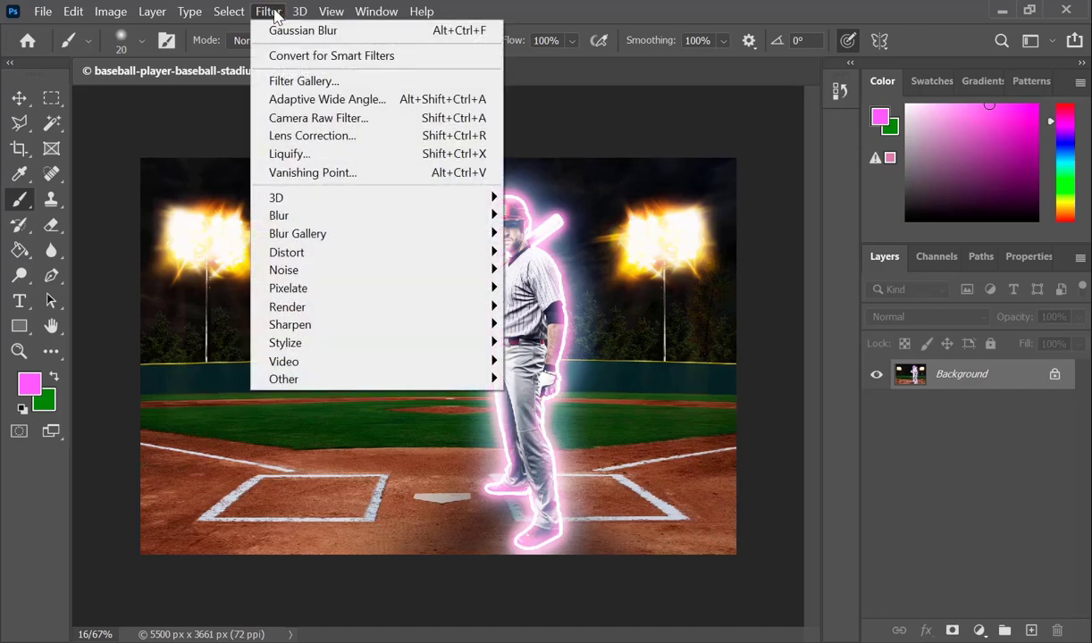
pyautogui.click(318, 117)
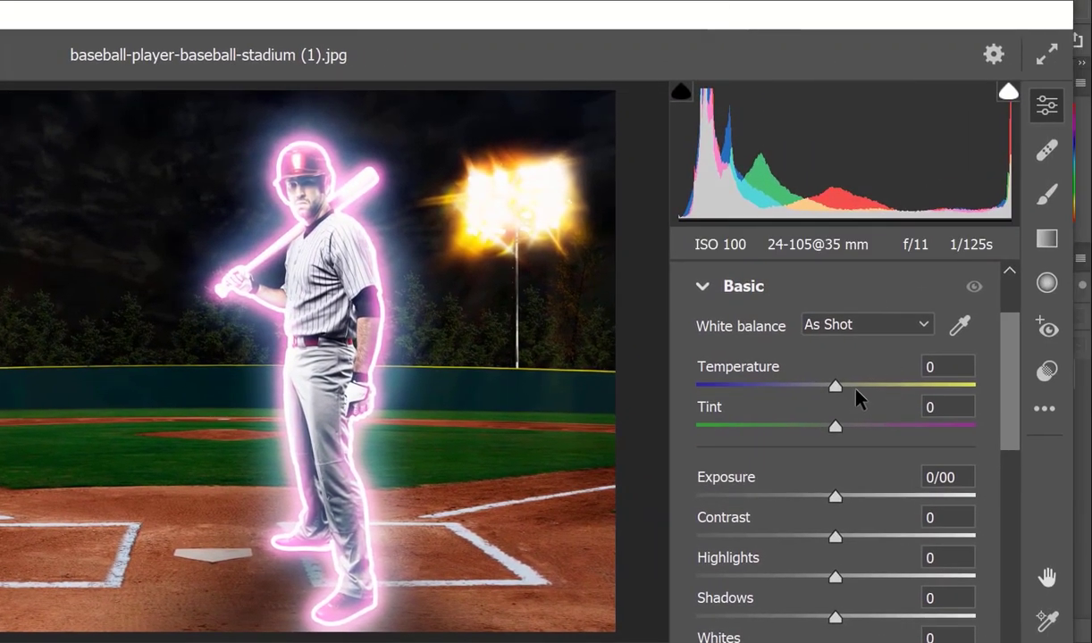
pyautogui.moveTo(828, 389); pyautogui.dragTo(851, 384)
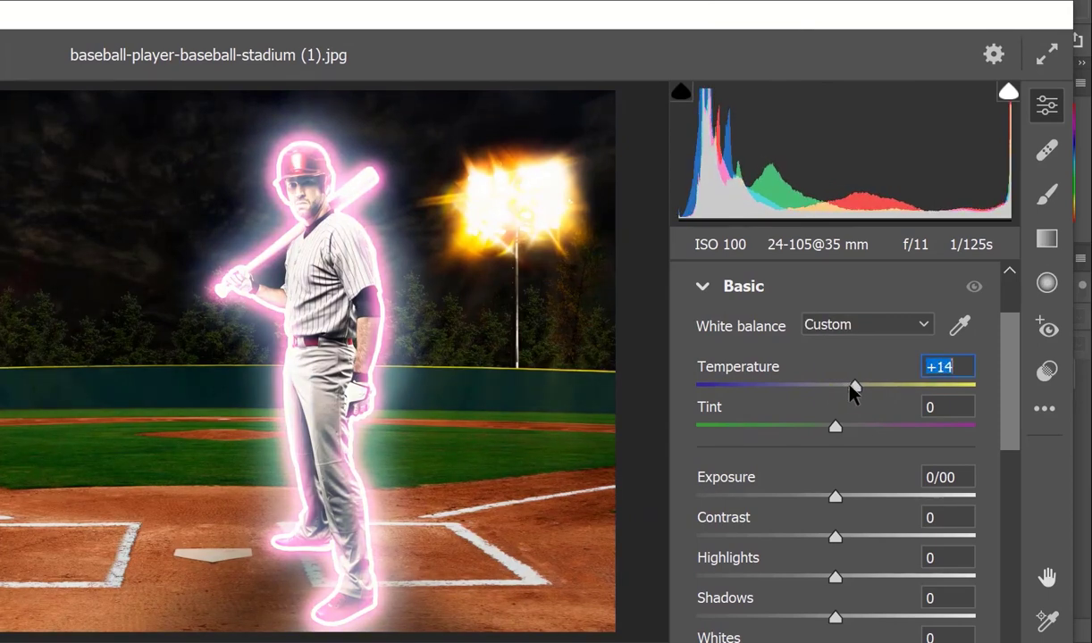
pyautogui.moveTo(835, 427); pyautogui.dragTo(847, 427)
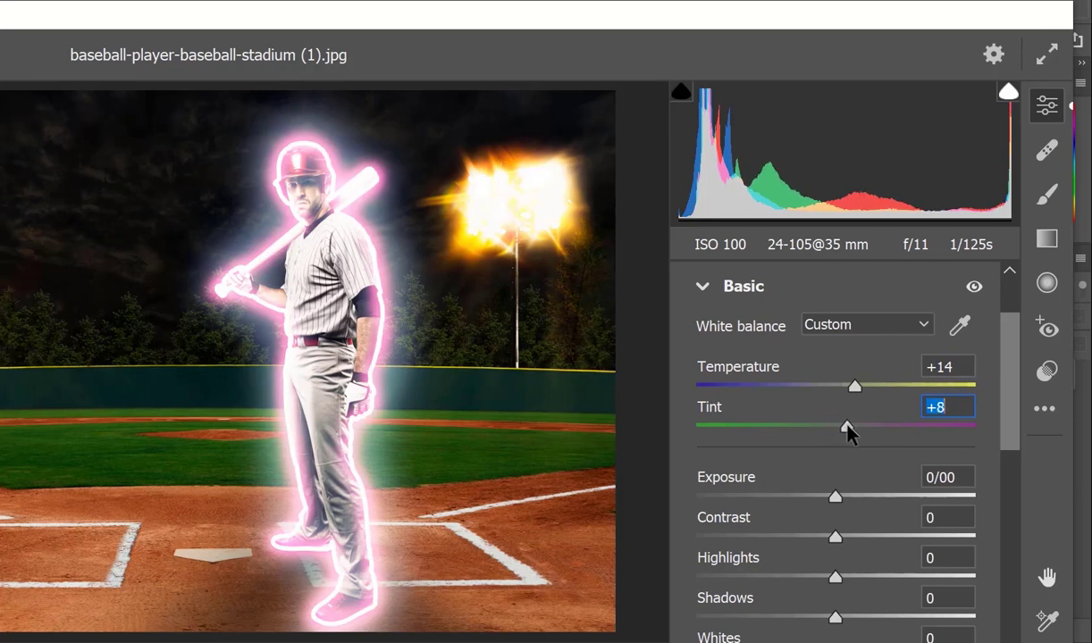
# Step: Lower the Highlights slightly and apply the Camera Raw Filter to the merged image
pyautogui.scroll(-3, 864, 457)
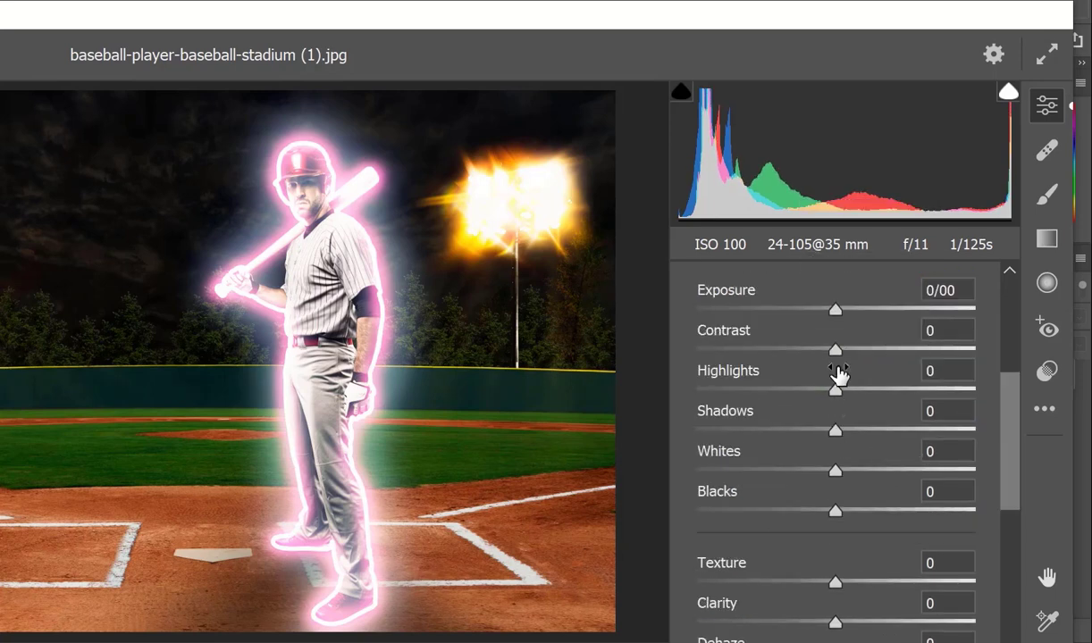
pyautogui.moveTo(840, 397)
pyautogui.mouseDown()
pyautogui.moveTo(859, 404)
pyautogui.moveTo(833, 397)
pyautogui.mouseUp()
pyautogui.scroll(-3, 857, 465)
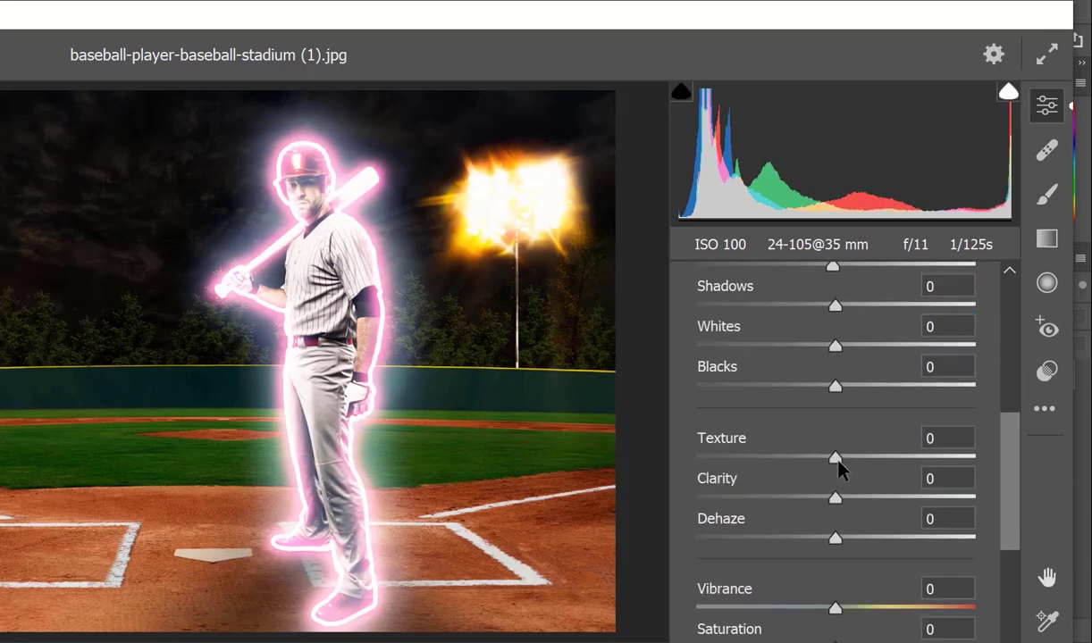
pyautogui.scroll(-5, 840, 469)
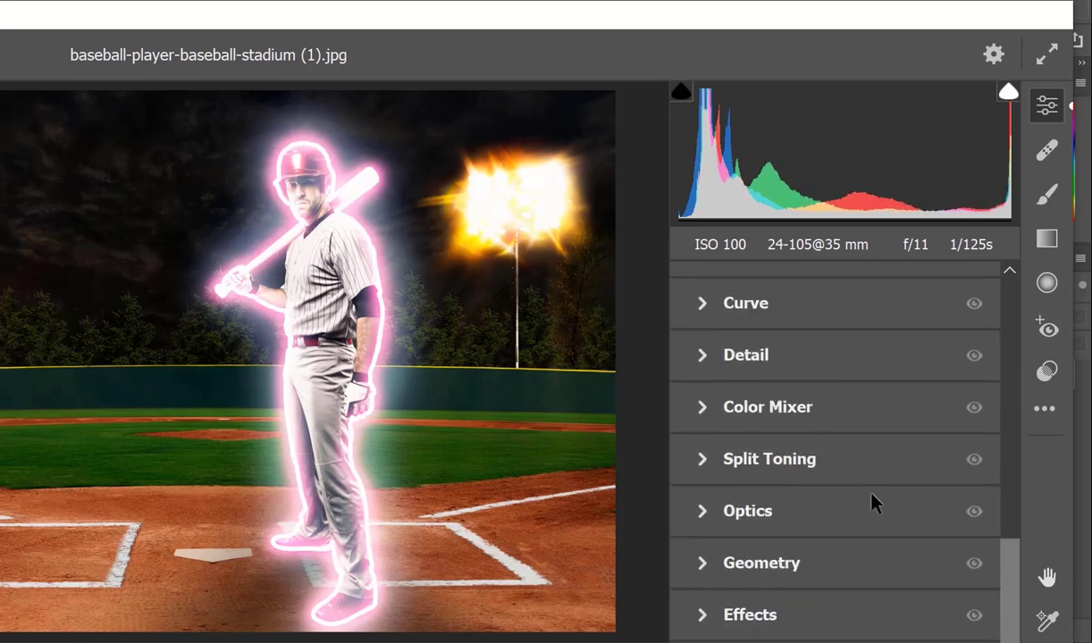
pyautogui.press('Return')
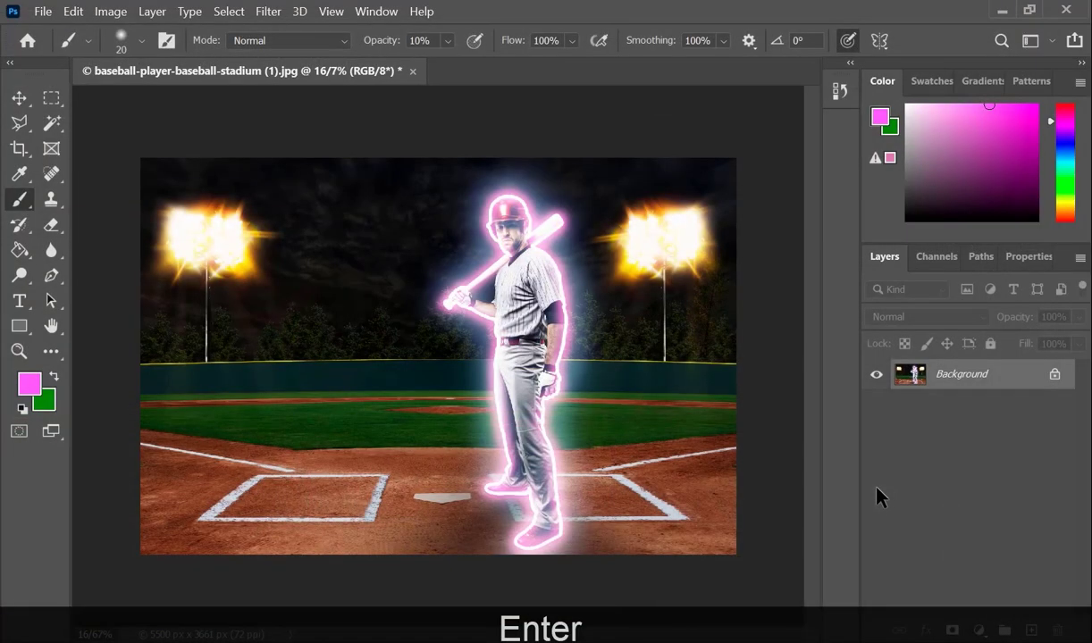